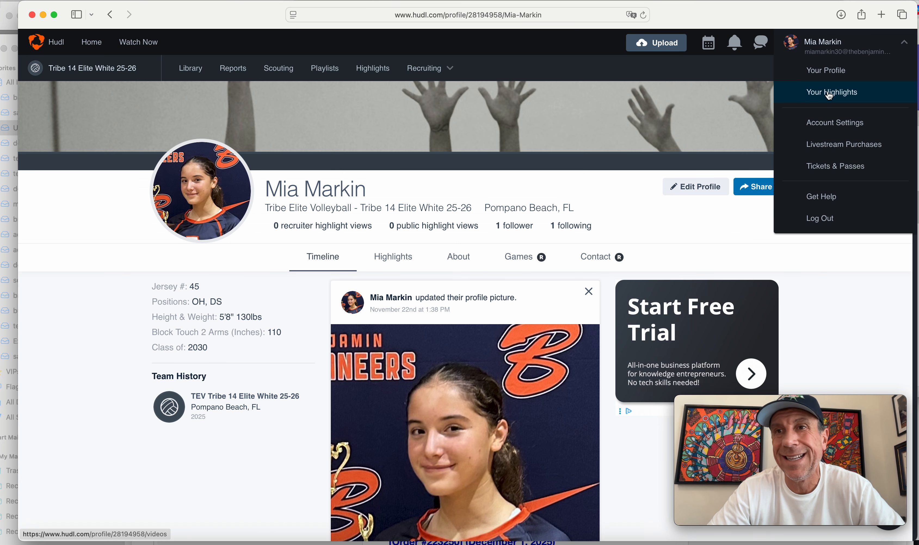
Go from the account's Your Highlights to the team Highlights page listing Winter Warmup 1
{"action": "left_click", "coordinate": [397, 257]}
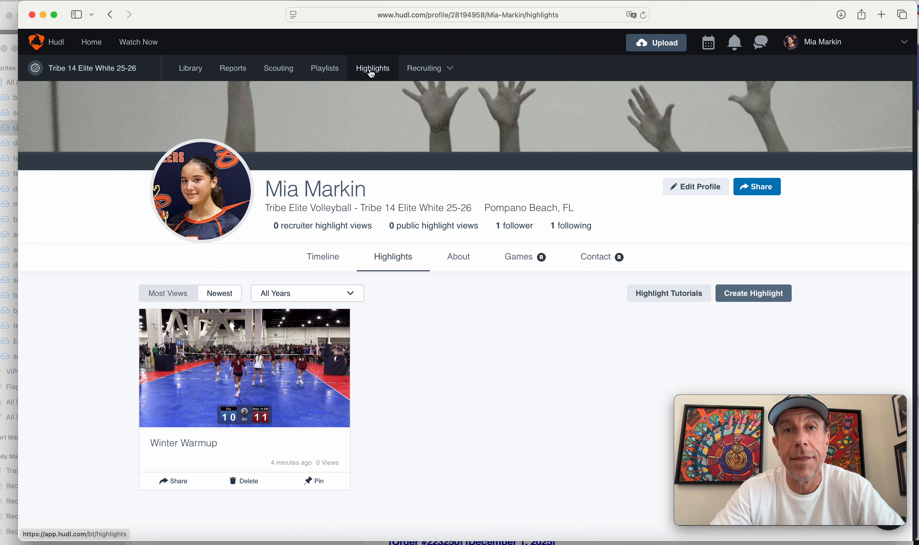
{"action": "left_click", "coordinate": [371, 71]}
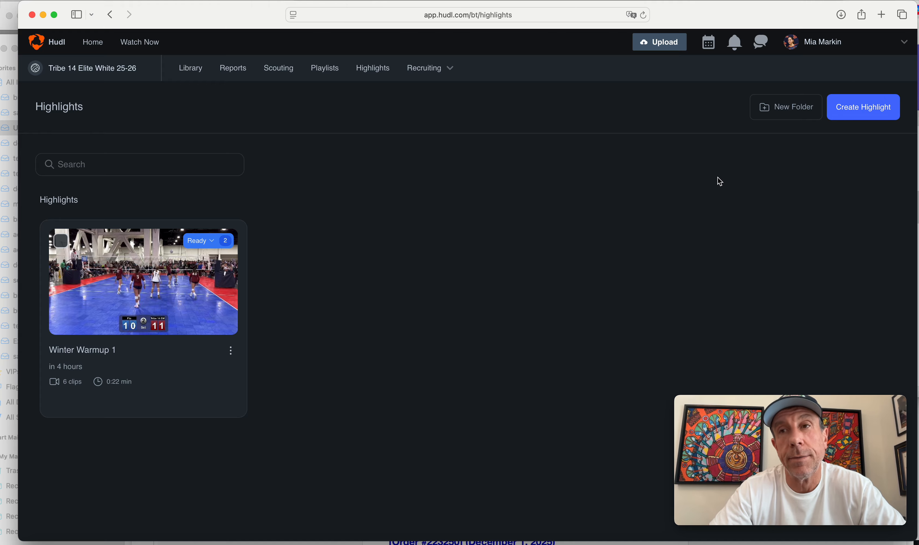
Create a new highlight video using the Start from scratch option
{"action": "left_click", "coordinate": [860, 116]}
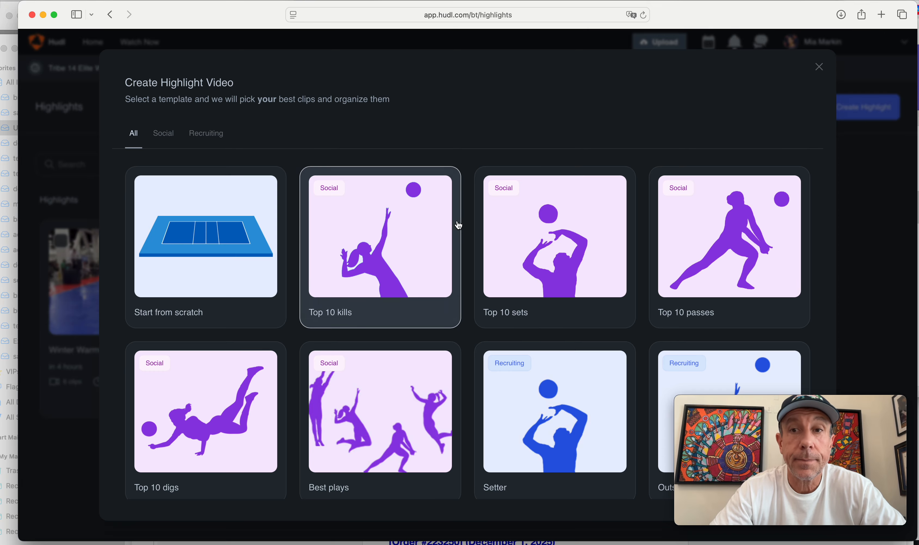
{"action": "left_click_drag", "start_coordinate": [748, 402], "coordinate": [839, 1]}
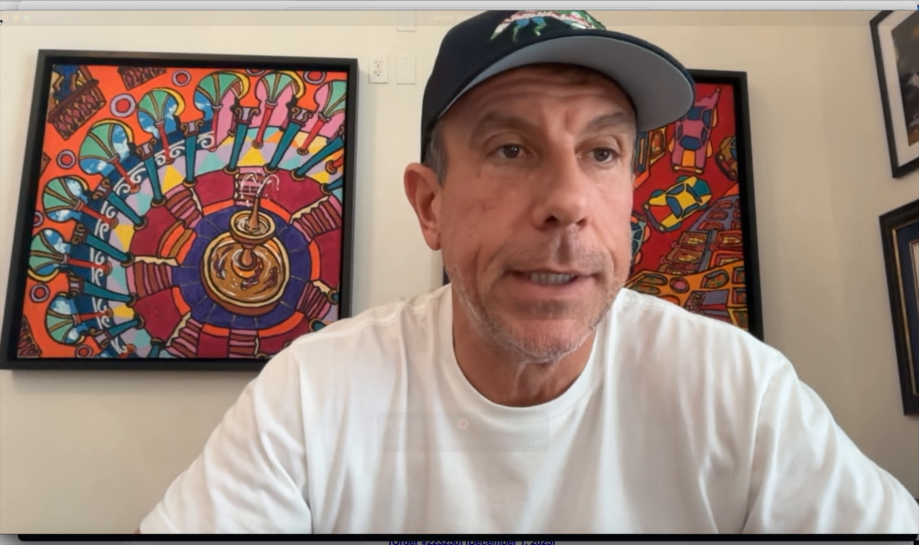
{"action": "left_click", "coordinate": [6, 19]}
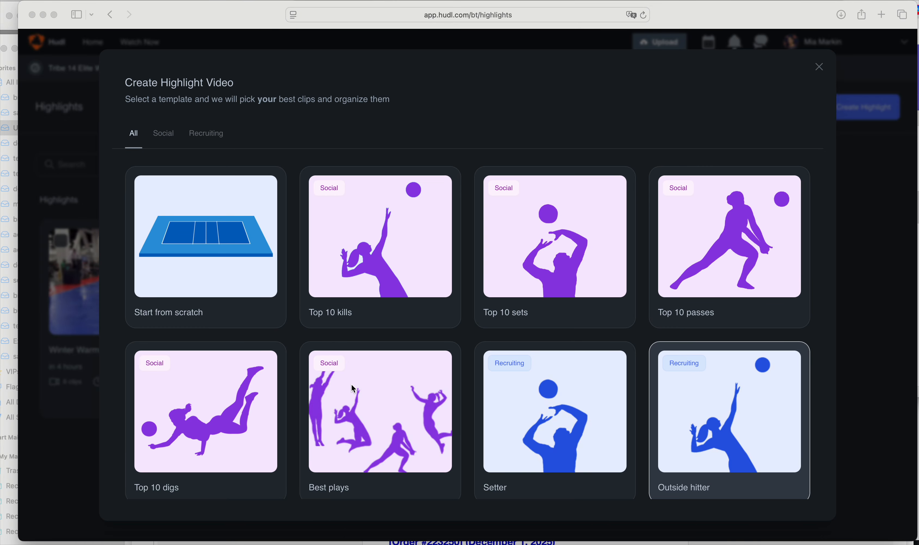
{"action": "scroll", "coordinate": [351, 384], "scroll_direction": "down", "scroll_amount": 5}
{"action": "scroll", "coordinate": [334, 386], "scroll_direction": "up", "scroll_amount": 5}
{"action": "left_click", "coordinate": [220, 239]}
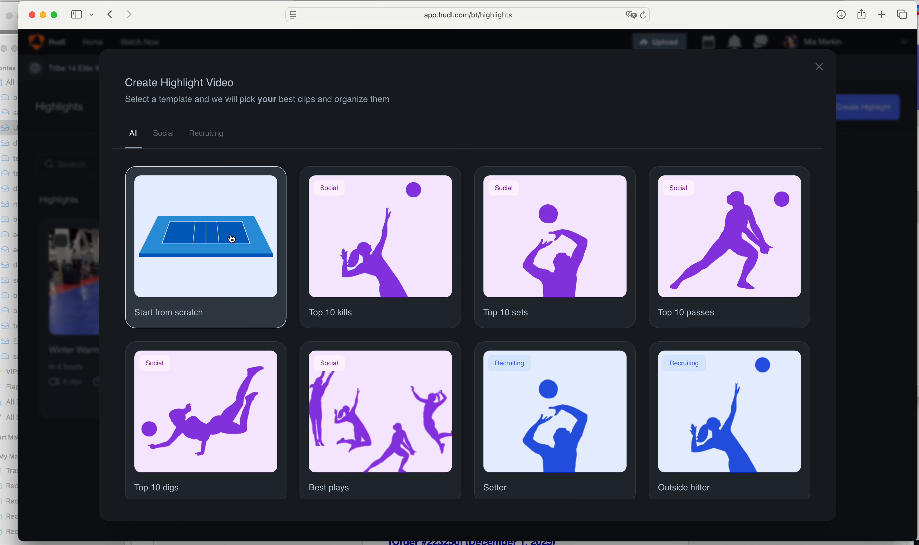
{"action": "left_click", "coordinate": [209, 248]}
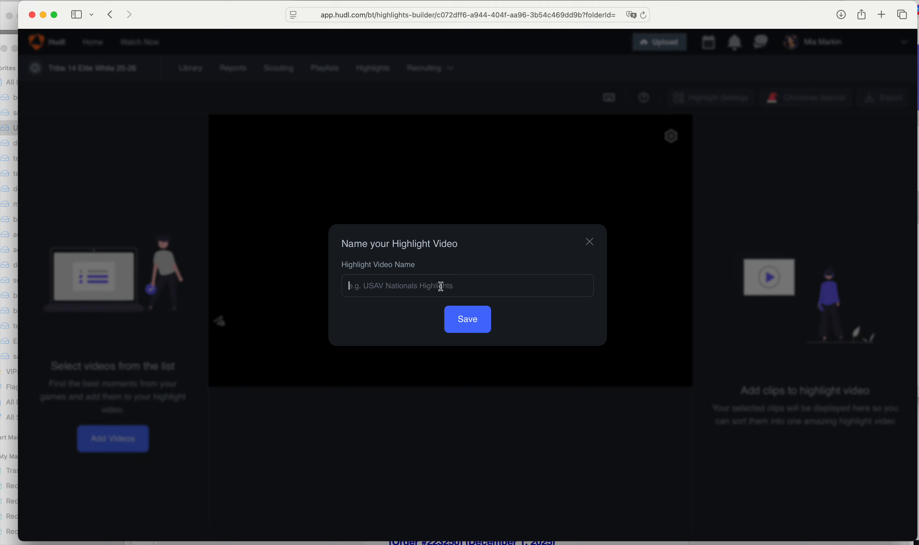
Name the new highlight video 'Winter Warmup 2' and save it
{"action": "type", "text": "Winter Warmup 2"}
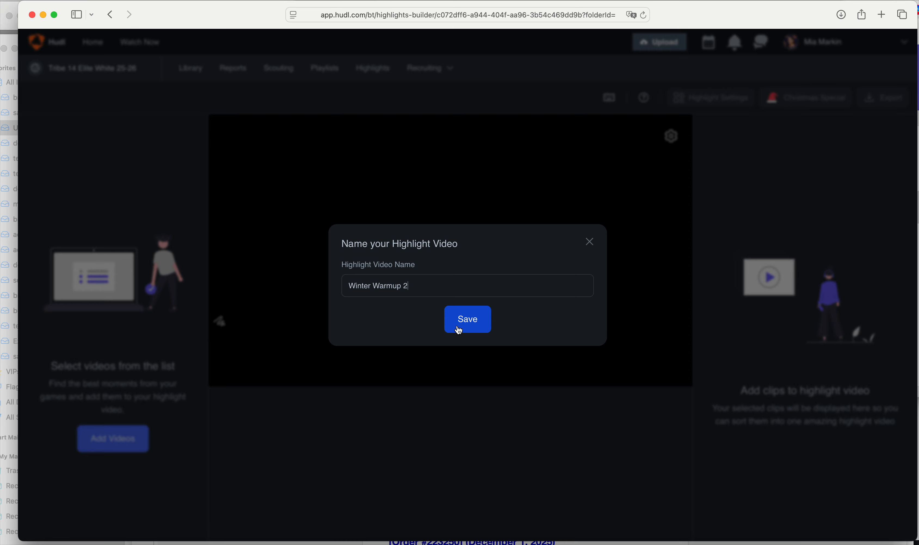
{"action": "left_click", "coordinate": [471, 321]}
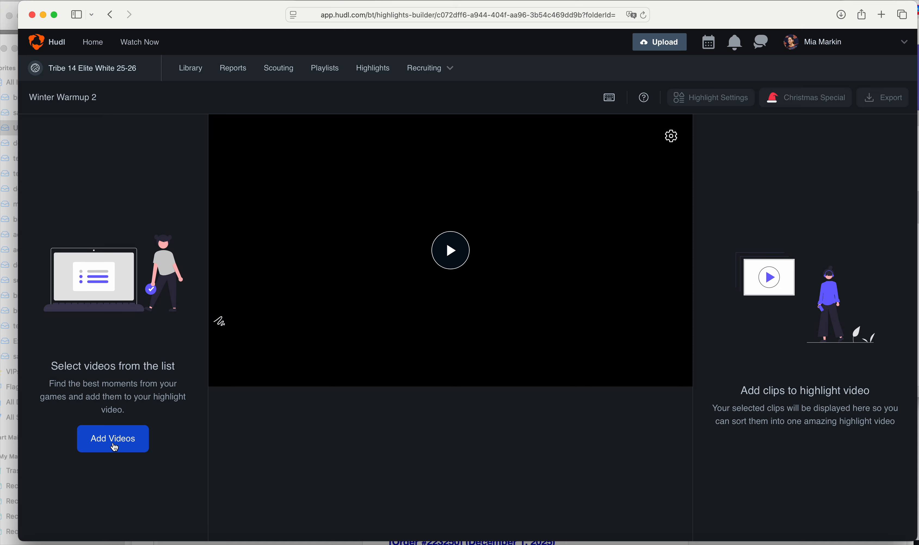
{"action": "left_click", "coordinate": [114, 448]}
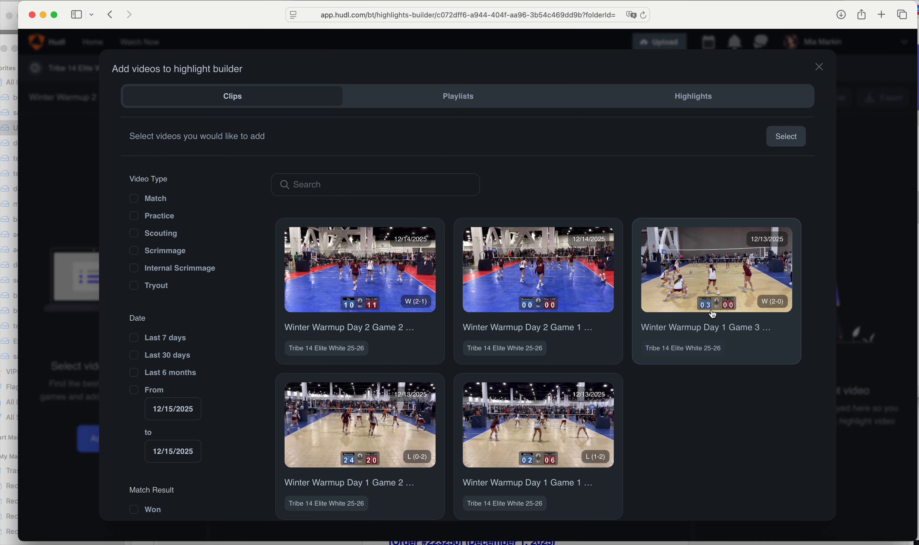
Add the five Winter Warmup games (Day 1 Games 1–3, Day 2 Games 1–2) as clip sources
{"action": "left_click", "coordinate": [370, 253]}
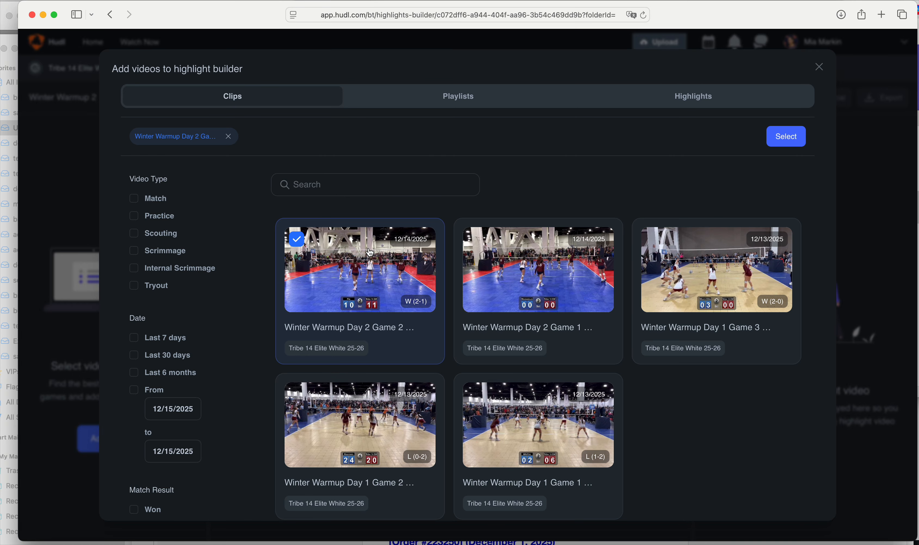
{"action": "left_click", "coordinate": [537, 261]}
{"action": "left_click", "coordinate": [755, 239]}
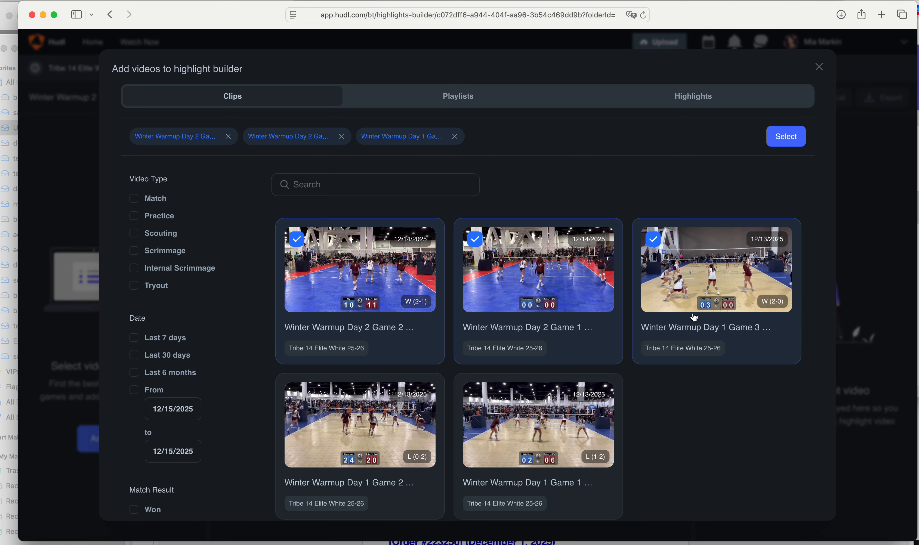
{"action": "left_click", "coordinate": [539, 398]}
{"action": "left_click", "coordinate": [339, 416]}
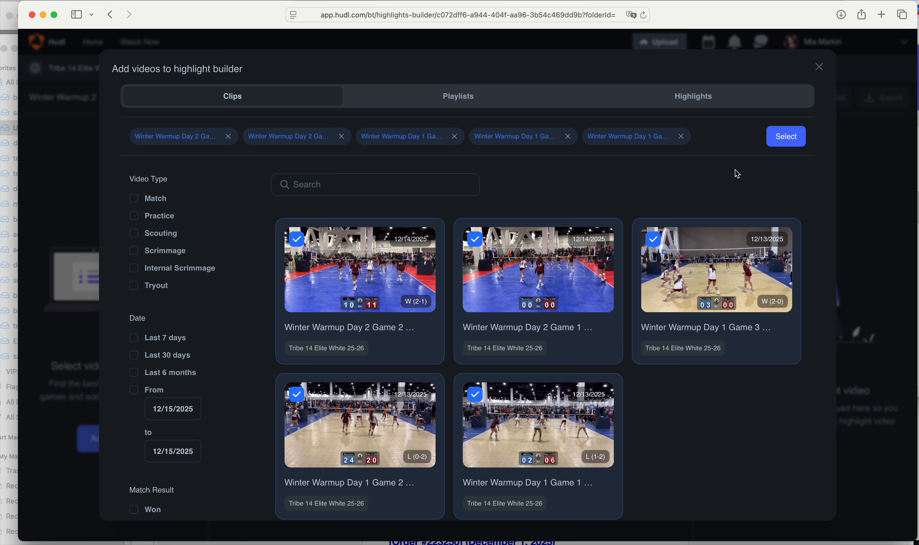
{"action": "left_click", "coordinate": [787, 137]}
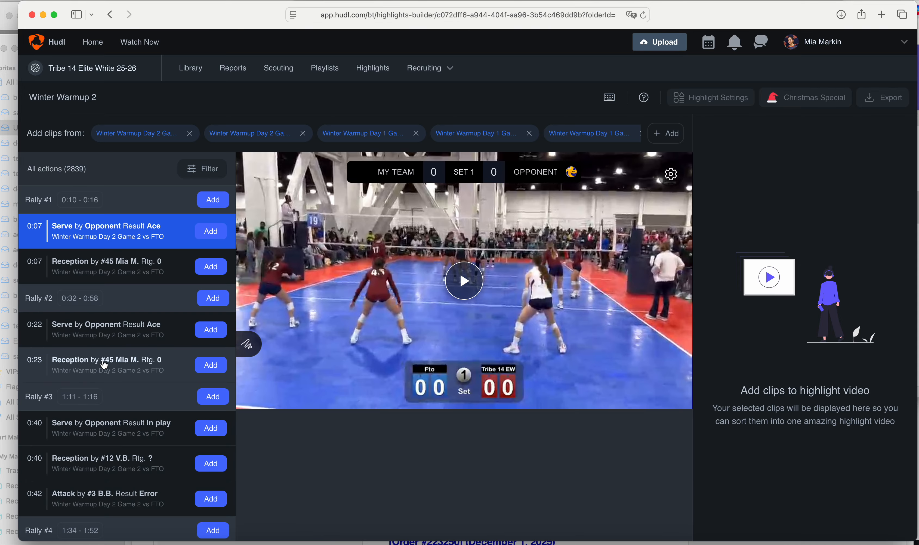
Browse the All actions list and open its filter panel
{"action": "scroll", "coordinate": [105, 366], "scroll_direction": "down", "scroll_amount": 10}
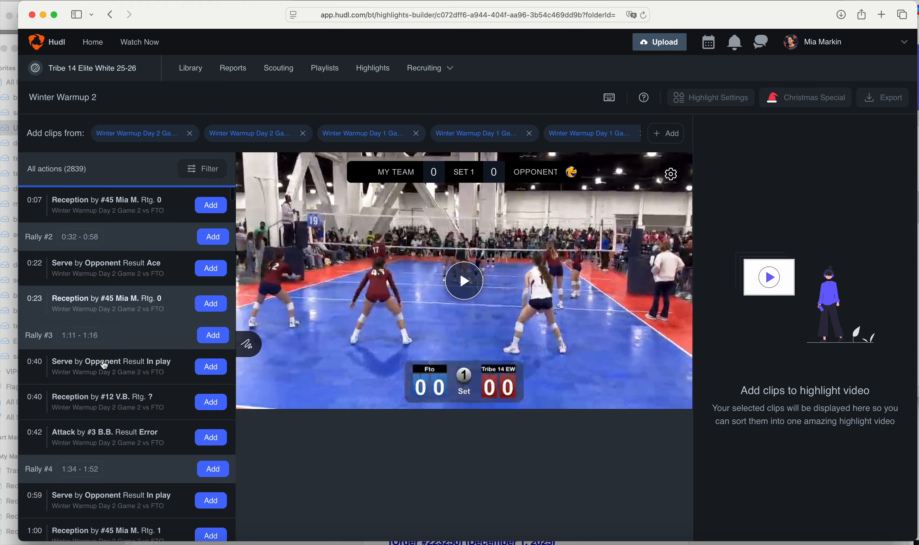
{"action": "scroll", "coordinate": [105, 365], "scroll_direction": "down", "scroll_amount": 6}
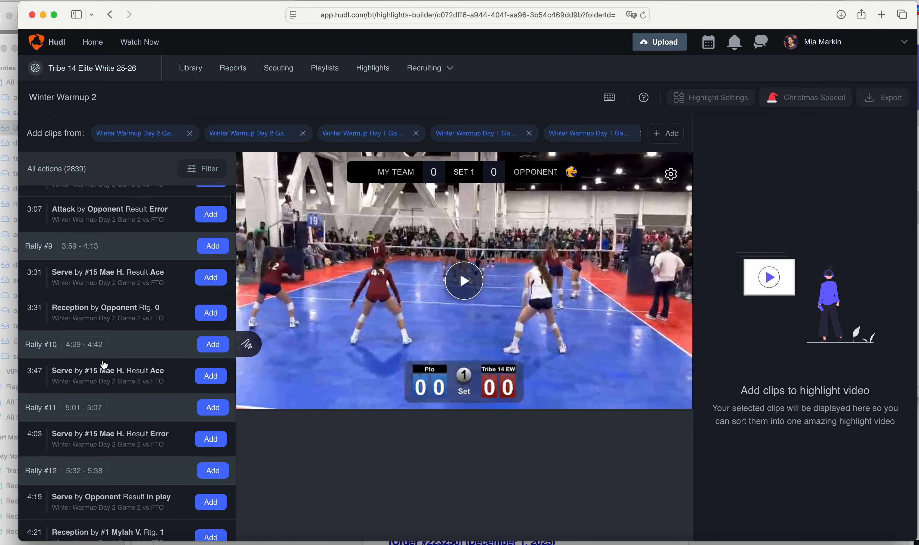
{"action": "scroll", "coordinate": [105, 365], "scroll_direction": "up", "scroll_amount": 15}
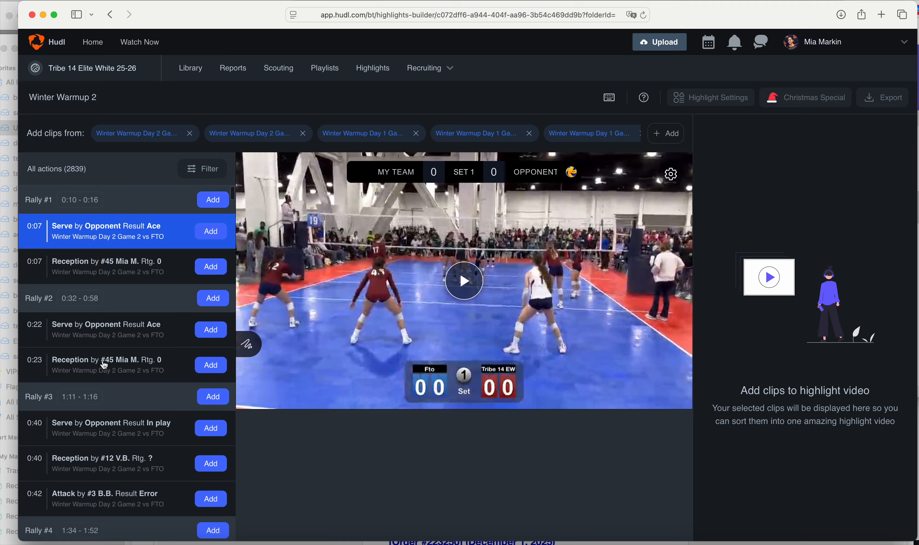
{"action": "left_click", "coordinate": [204, 172]}
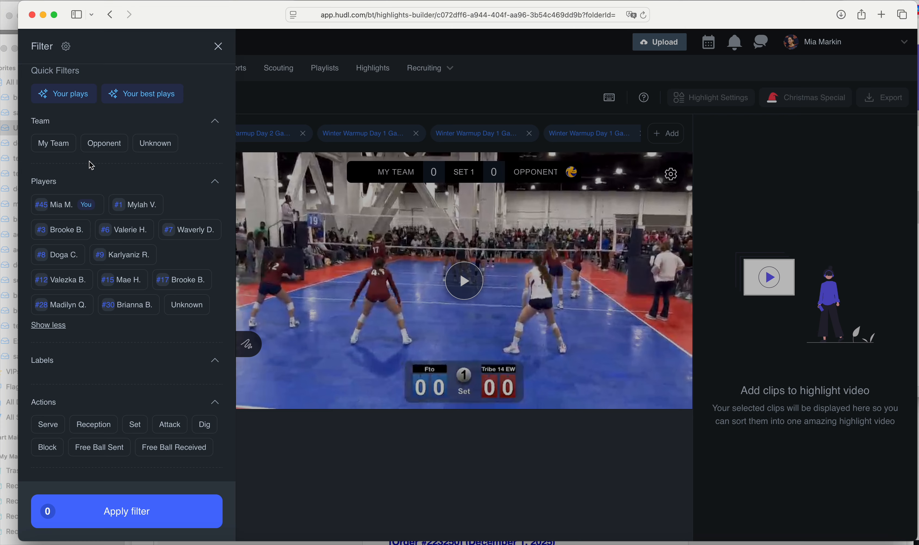
Filter actions to player #45, Action Attack and Attack result Kill, reviewing the remaining sections
{"action": "left_click", "coordinate": [62, 211]}
{"action": "scroll", "coordinate": [138, 379], "scroll_direction": "down", "scroll_amount": 5}
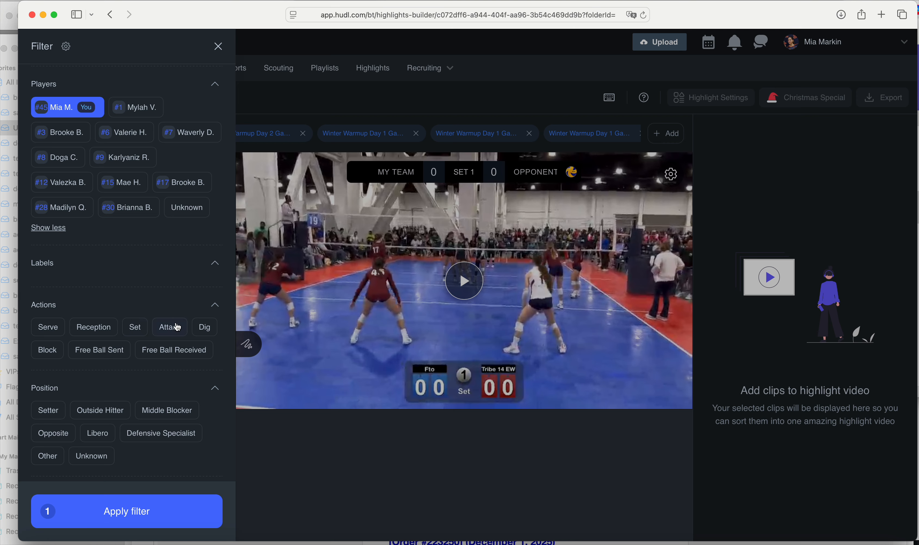
{"action": "left_click", "coordinate": [169, 328]}
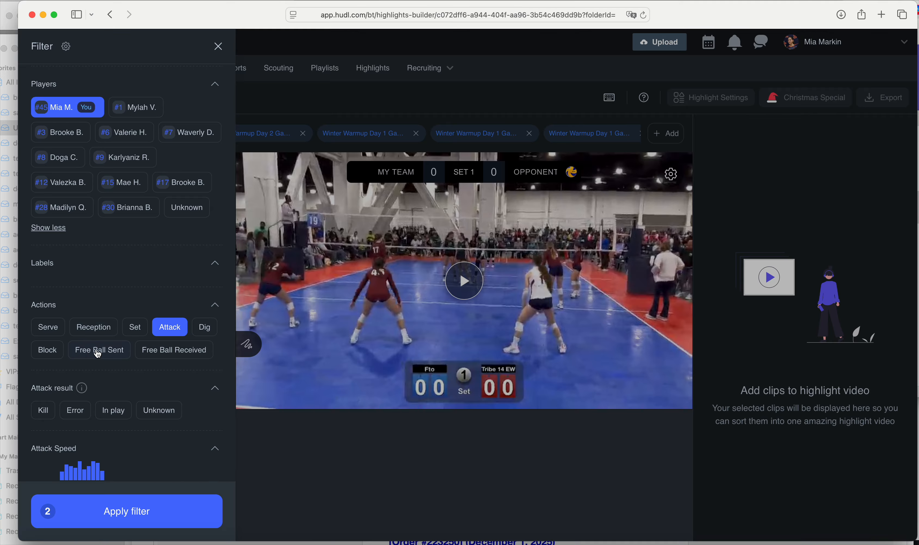
{"action": "scroll", "coordinate": [106, 362], "scroll_direction": "down", "scroll_amount": 3}
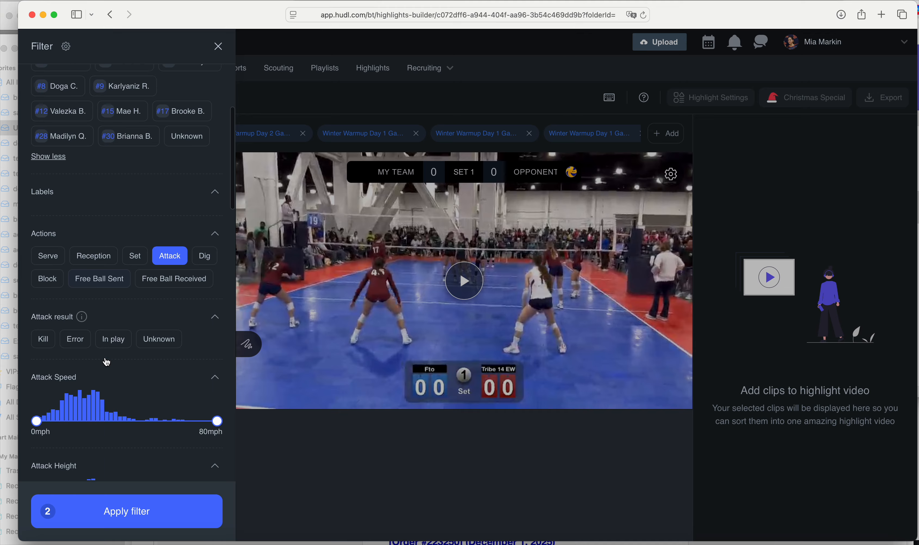
{"action": "left_click", "coordinate": [44, 335]}
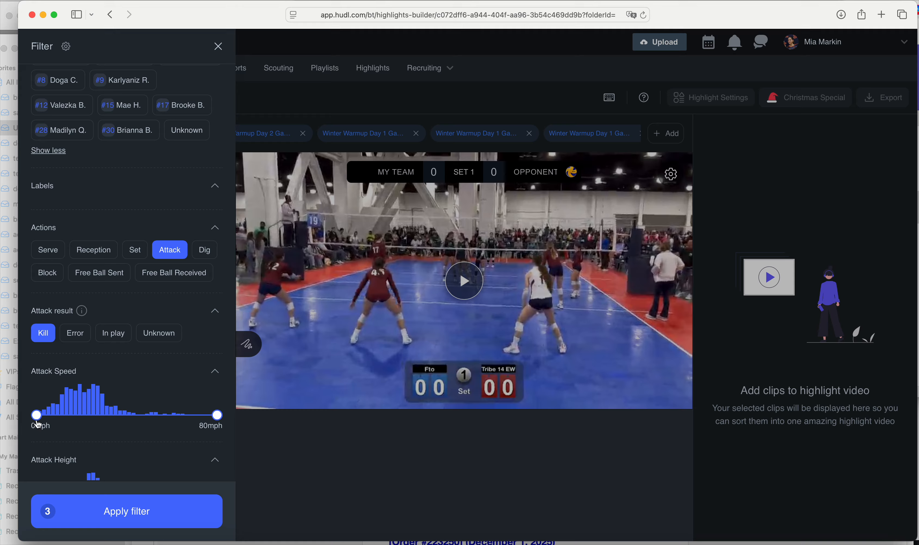
{"action": "scroll", "coordinate": [141, 423], "scroll_direction": "down", "scroll_amount": 3}
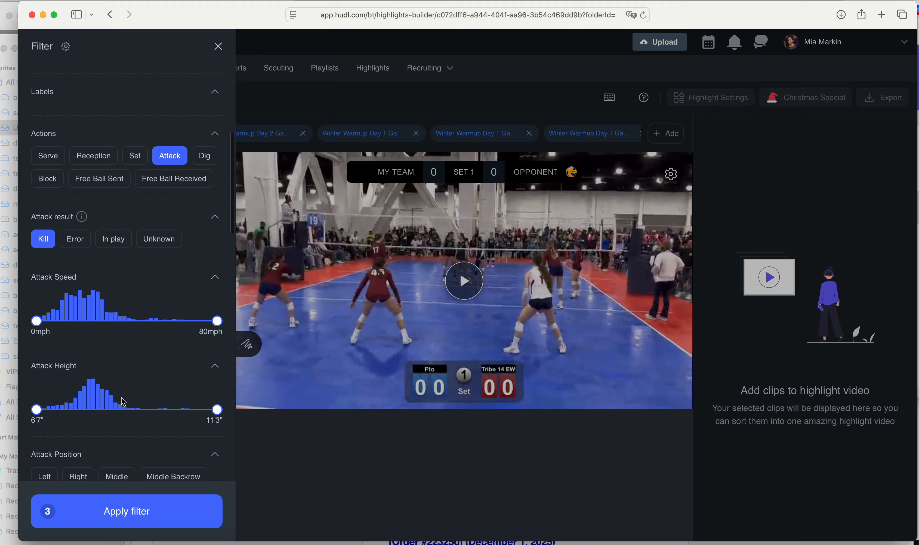
{"action": "scroll", "coordinate": [123, 361], "scroll_direction": "down", "scroll_amount": 5}
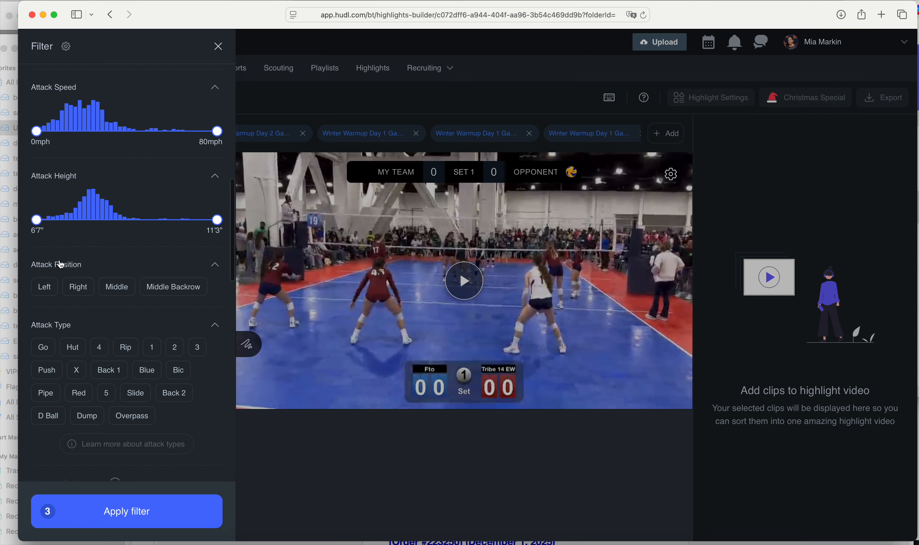
{"action": "scroll", "coordinate": [135, 339], "scroll_direction": "down", "scroll_amount": 2}
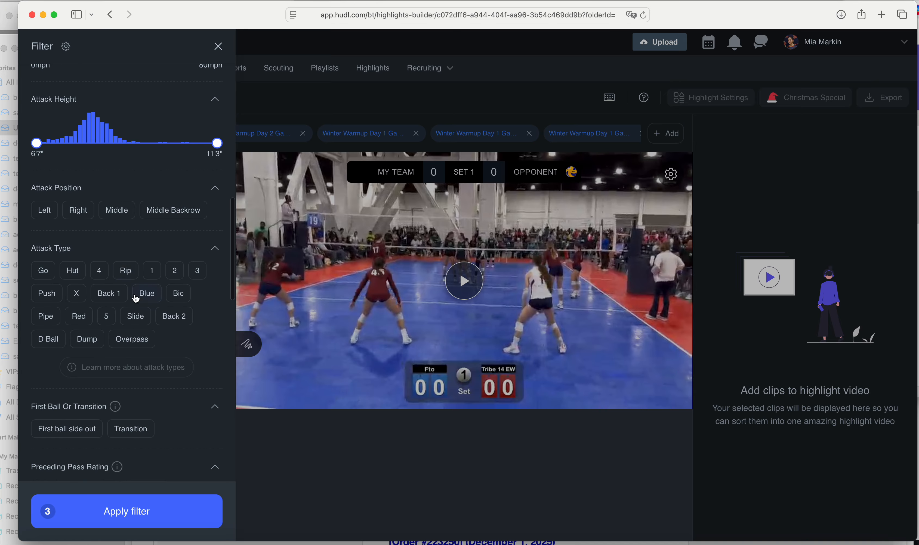
{"action": "scroll", "coordinate": [72, 375], "scroll_direction": "down", "scroll_amount": 5}
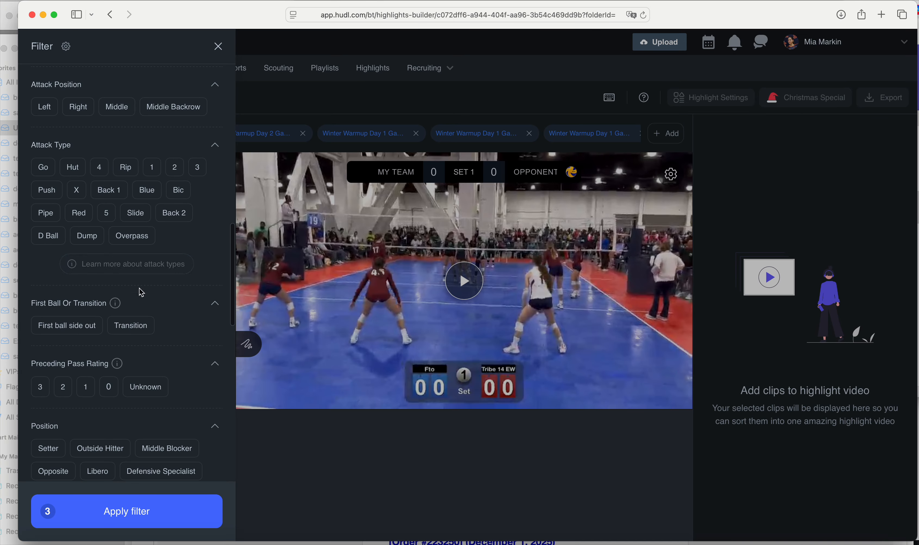
{"action": "scroll", "coordinate": [142, 293], "scroll_direction": "down", "scroll_amount": 1}
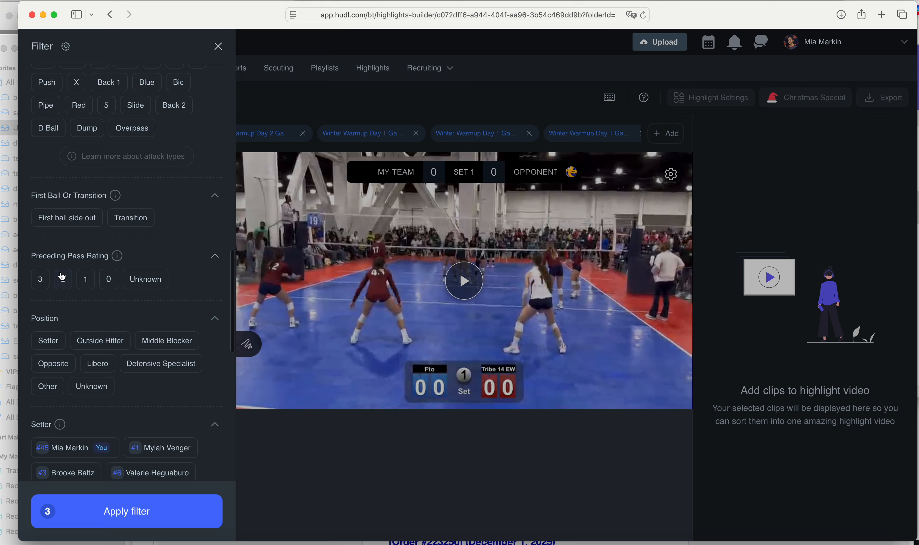
{"action": "scroll", "coordinate": [87, 281], "scroll_direction": "down", "scroll_amount": 2}
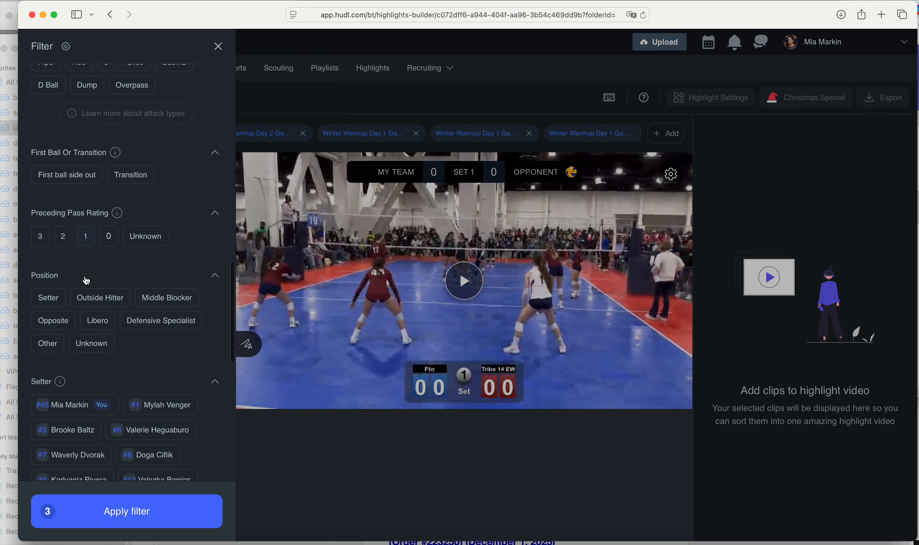
{"action": "scroll", "coordinate": [105, 233], "scroll_direction": "down", "scroll_amount": 2}
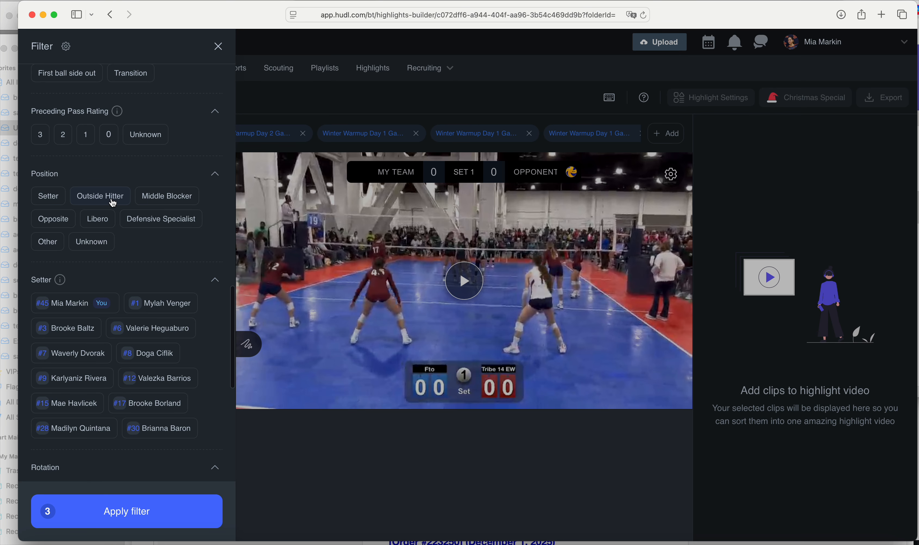
{"action": "scroll", "coordinate": [113, 203], "scroll_direction": "up", "scroll_amount": 15}
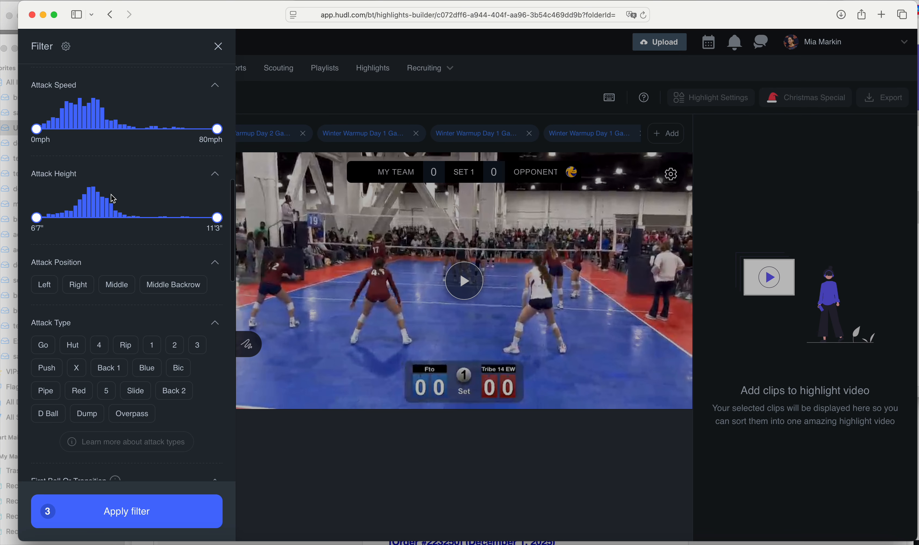
{"action": "scroll", "coordinate": [115, 186], "scroll_direction": "up", "scroll_amount": 3}
{"action": "scroll", "coordinate": [138, 318], "scroll_direction": "down", "scroll_amount": 3}
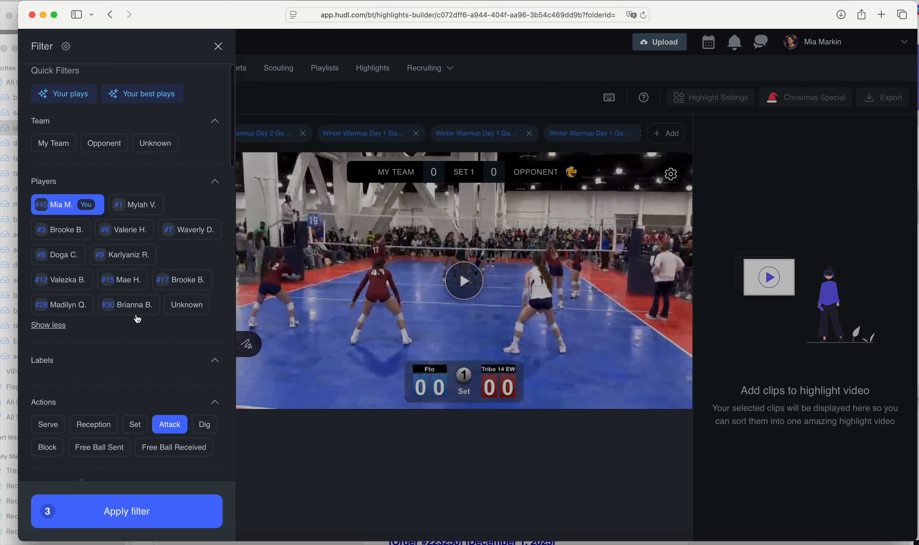
{"action": "scroll", "coordinate": [151, 331], "scroll_direction": "down", "scroll_amount": 2}
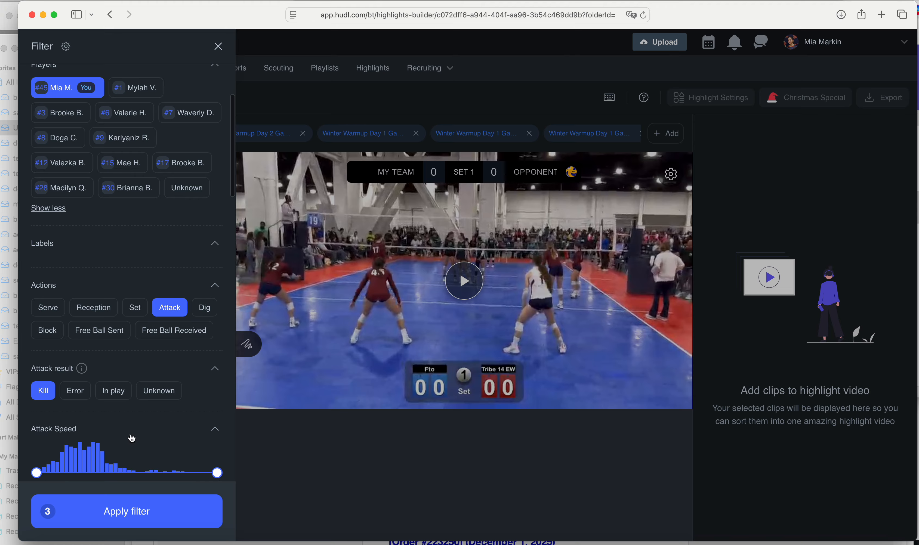
{"action": "scroll", "coordinate": [131, 438], "scroll_direction": "down", "scroll_amount": 10}
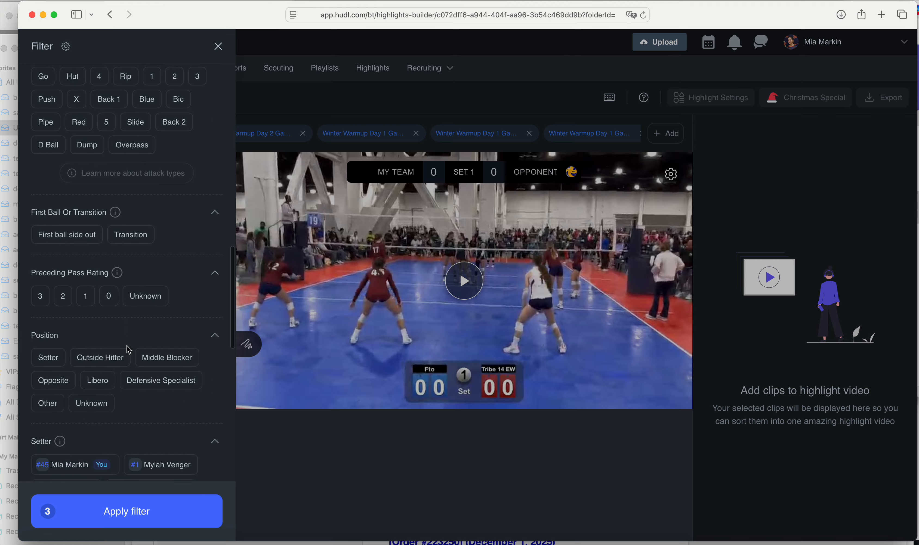
{"action": "scroll", "coordinate": [129, 350], "scroll_direction": "down", "scroll_amount": 8}
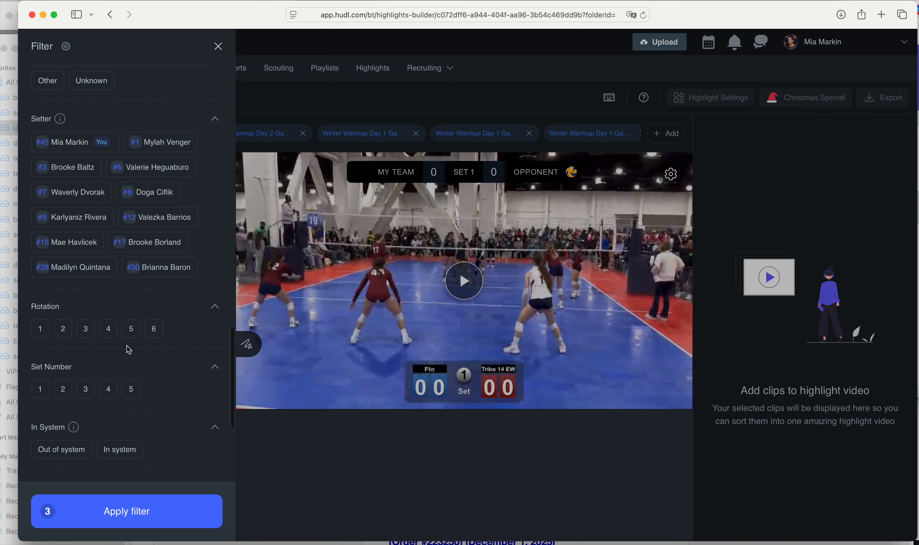
{"action": "scroll", "coordinate": [129, 349], "scroll_direction": "down", "scroll_amount": 10}
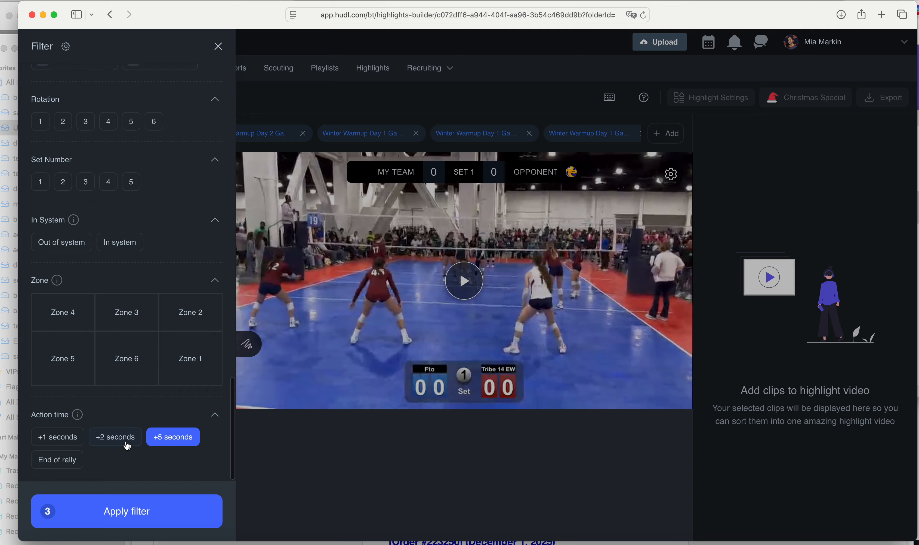
Apply the filters to list 19 kill clips by #45 and play the first one
{"action": "left_click", "coordinate": [136, 514]}
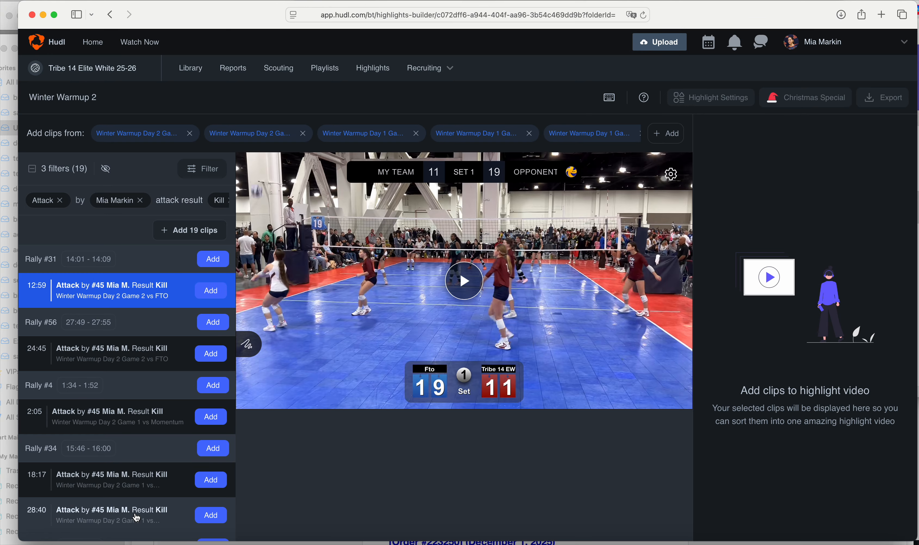
{"action": "scroll", "coordinate": [117, 436], "scroll_direction": "down", "scroll_amount": 10}
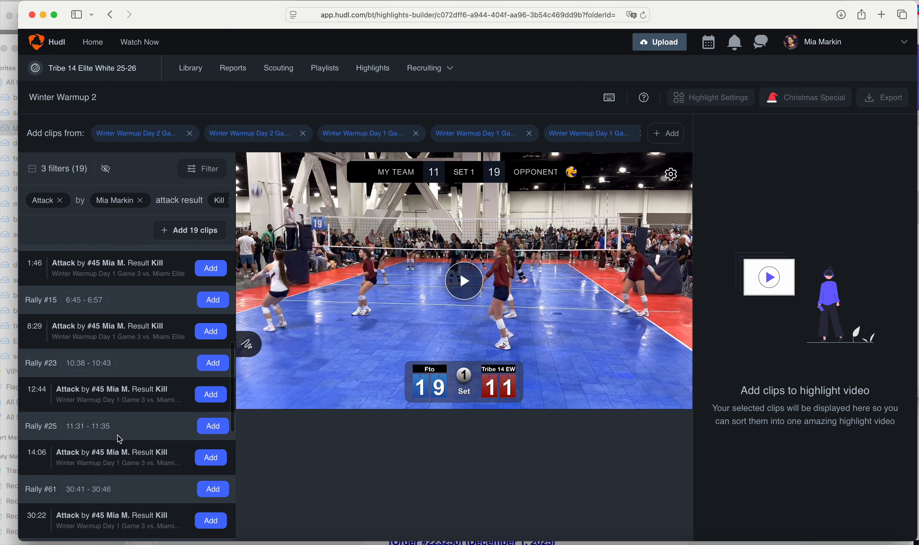
{"action": "scroll", "coordinate": [118, 438], "scroll_direction": "down", "scroll_amount": 10}
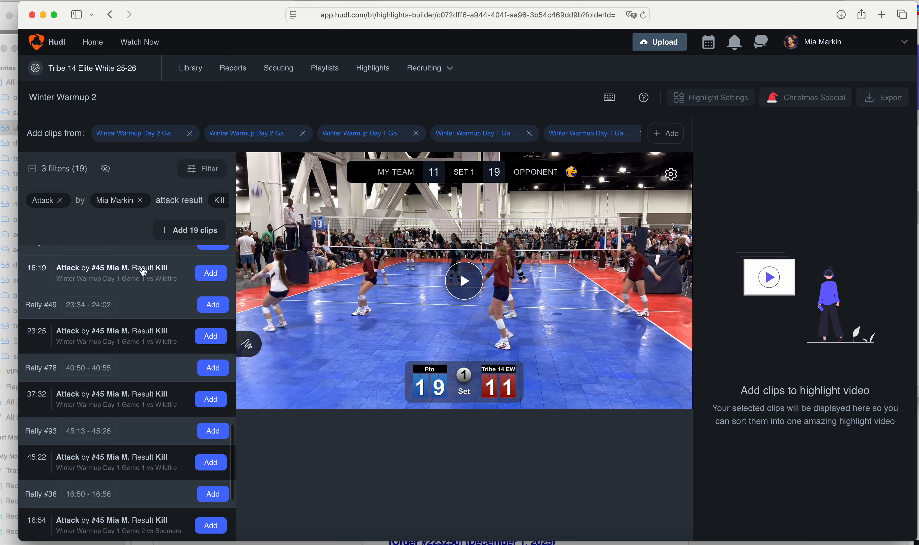
{"action": "scroll", "coordinate": [119, 397], "scroll_direction": "down", "scroll_amount": 8}
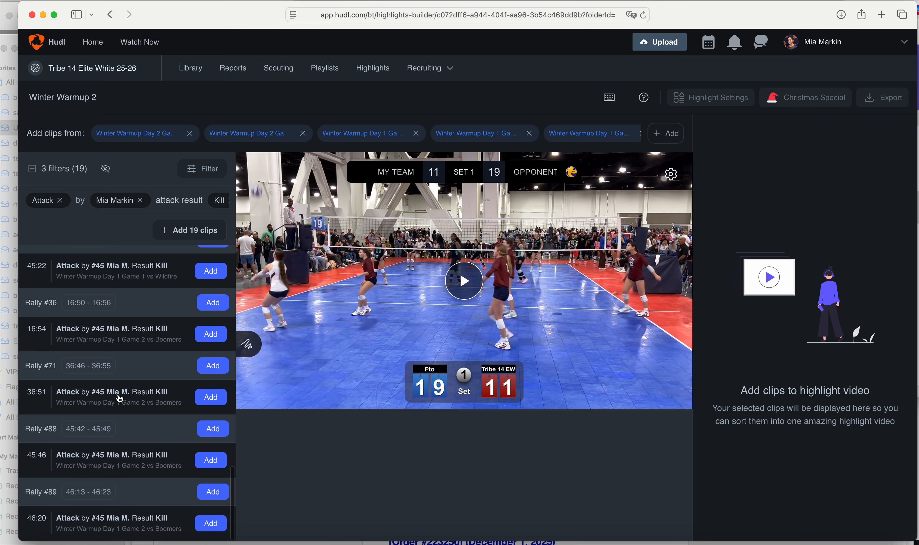
{"action": "scroll", "coordinate": [119, 398], "scroll_direction": "up", "scroll_amount": 20}
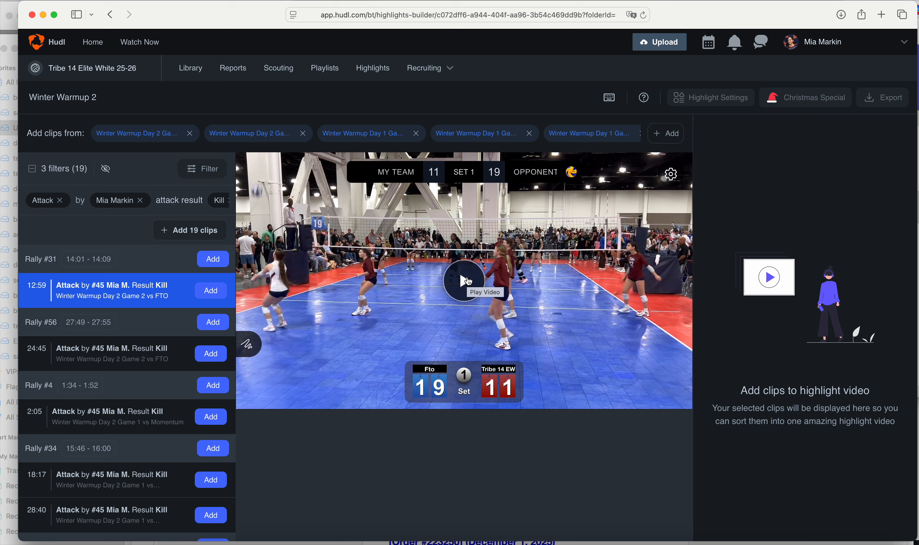
{"action": "left_click", "coordinate": [467, 280]}
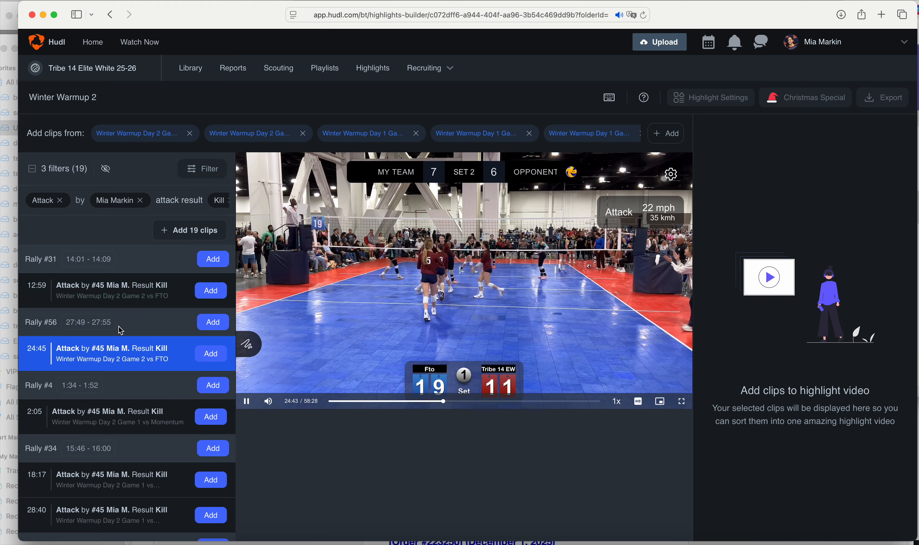
Pause playback and add six kill clips (24:45, Rally #4, 2:05, Rally #34, 28:40, Rally #15) to the highlight
{"action": "scroll", "coordinate": [117, 364], "scroll_direction": "down", "scroll_amount": 2}
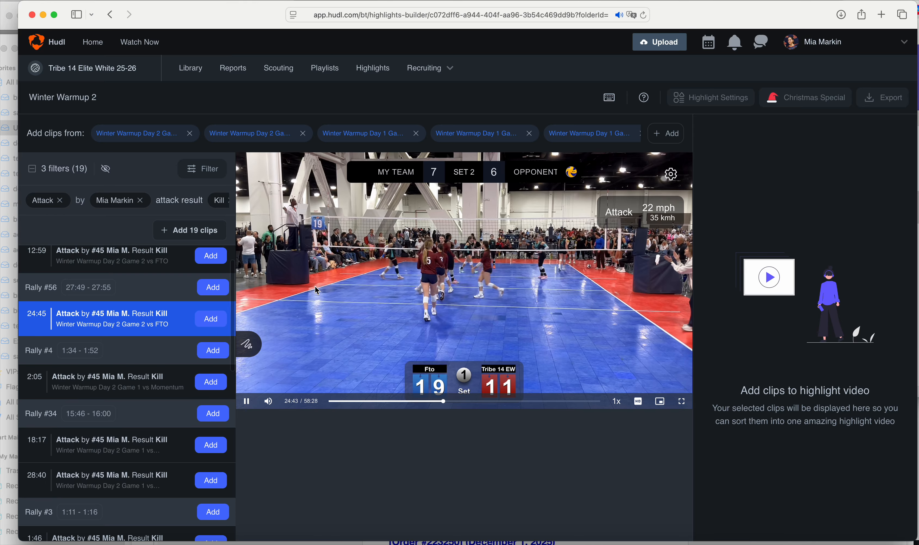
{"action": "left_click", "coordinate": [466, 263]}
{"action": "scroll", "coordinate": [411, 308], "scroll_direction": "down", "scroll_amount": 1}
{"action": "scroll", "coordinate": [127, 365], "scroll_direction": "down", "scroll_amount": 3}
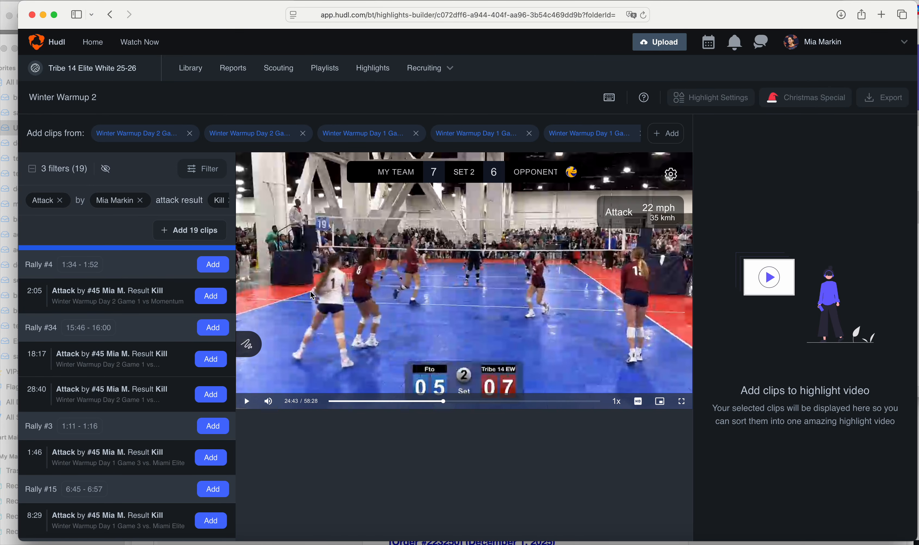
{"action": "scroll", "coordinate": [127, 340], "scroll_direction": "up", "scroll_amount": 3}
{"action": "scroll", "coordinate": [168, 354], "scroll_direction": "down", "scroll_amount": 1}
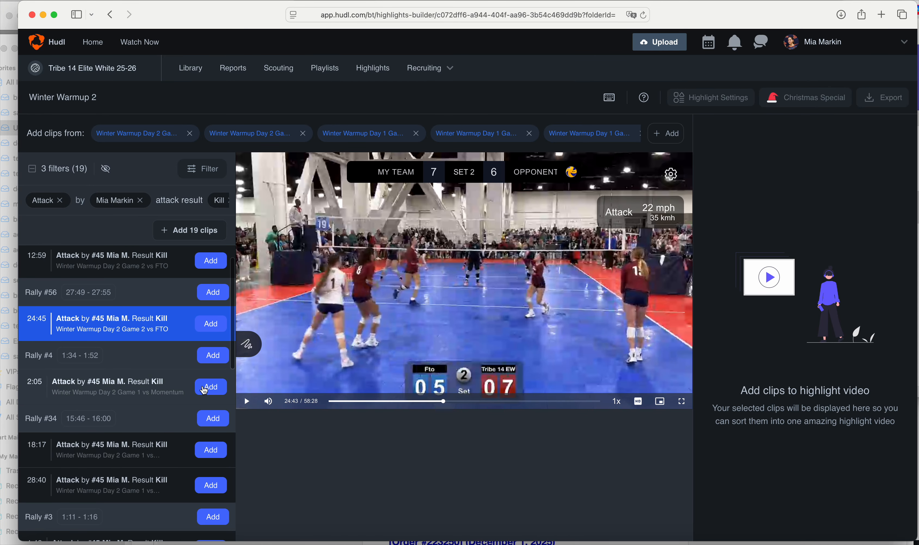
{"action": "left_click", "coordinate": [211, 323]}
{"action": "left_click", "coordinate": [212, 355]}
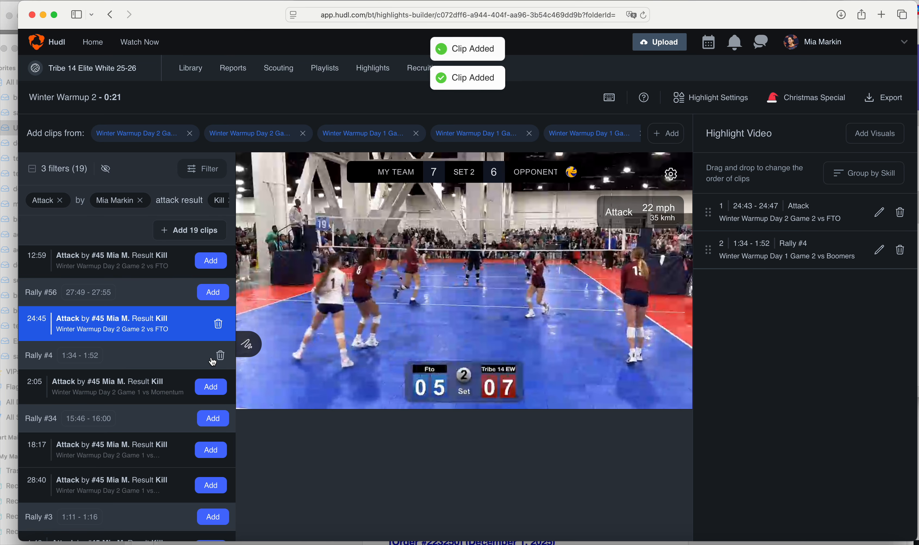
{"action": "left_click", "coordinate": [212, 393]}
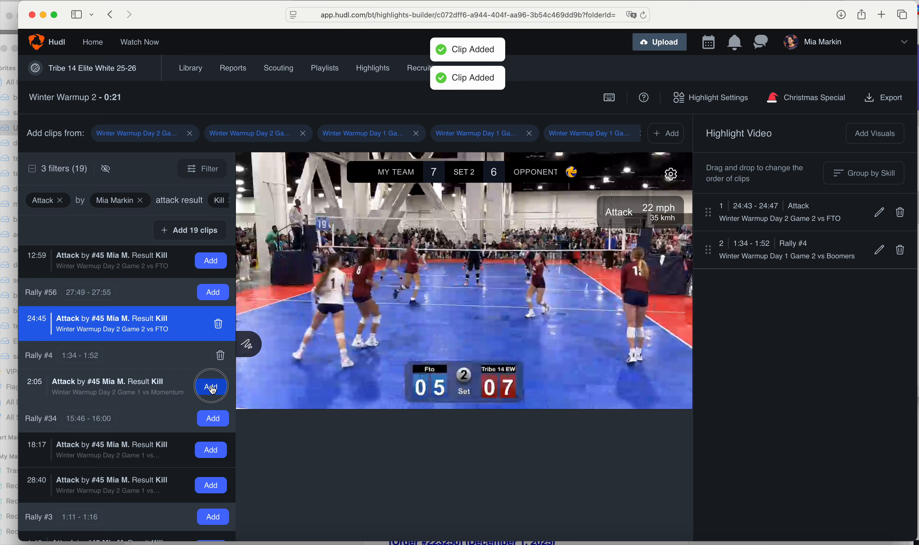
{"action": "left_click", "coordinate": [212, 424]}
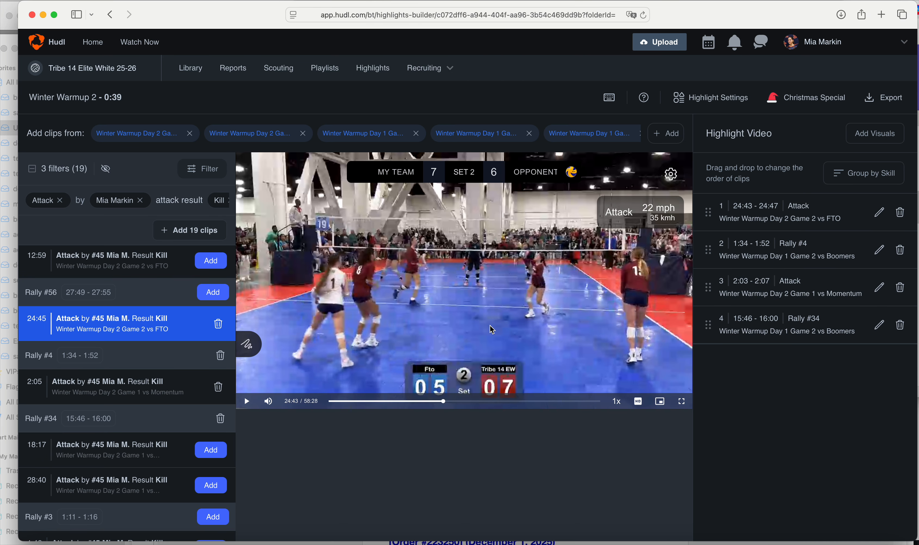
{"action": "scroll", "coordinate": [164, 399], "scroll_direction": "down", "scroll_amount": 5}
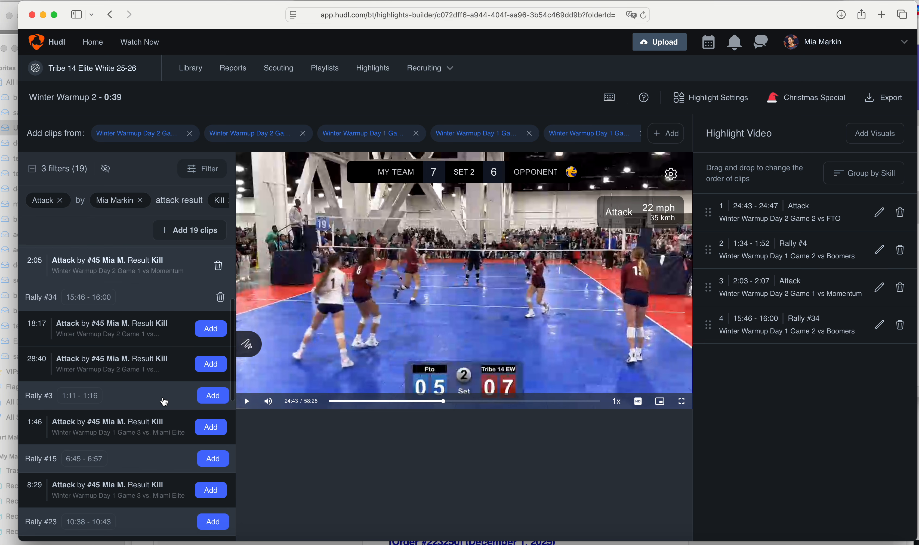
{"action": "left_click", "coordinate": [211, 354]}
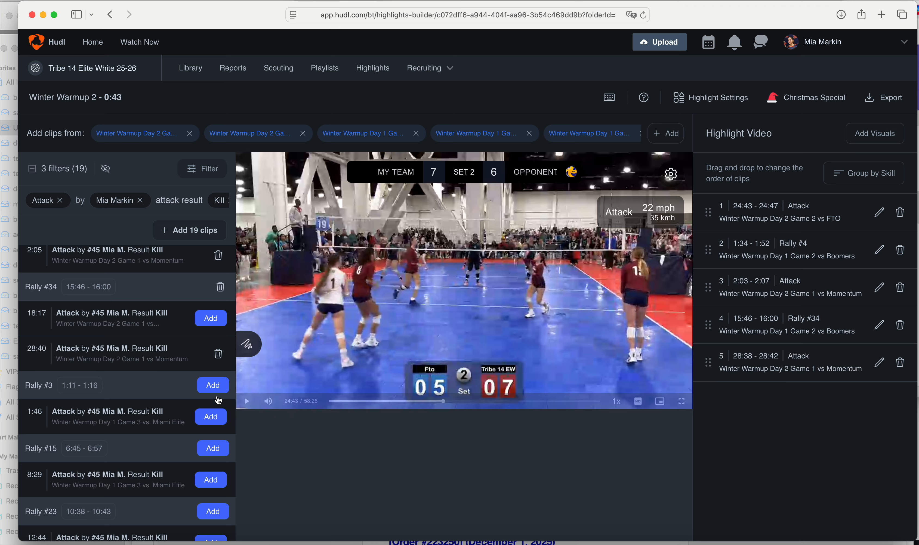
{"action": "left_click", "coordinate": [212, 449]}
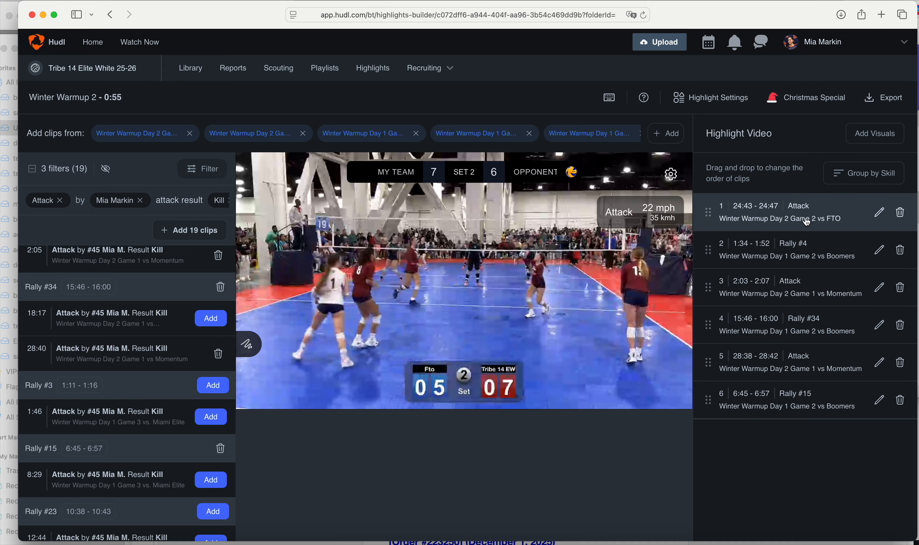
Trim the start of Rally #4 and move it ahead of the 24:43 attack as the first clip
{"action": "left_click", "coordinate": [790, 213]}
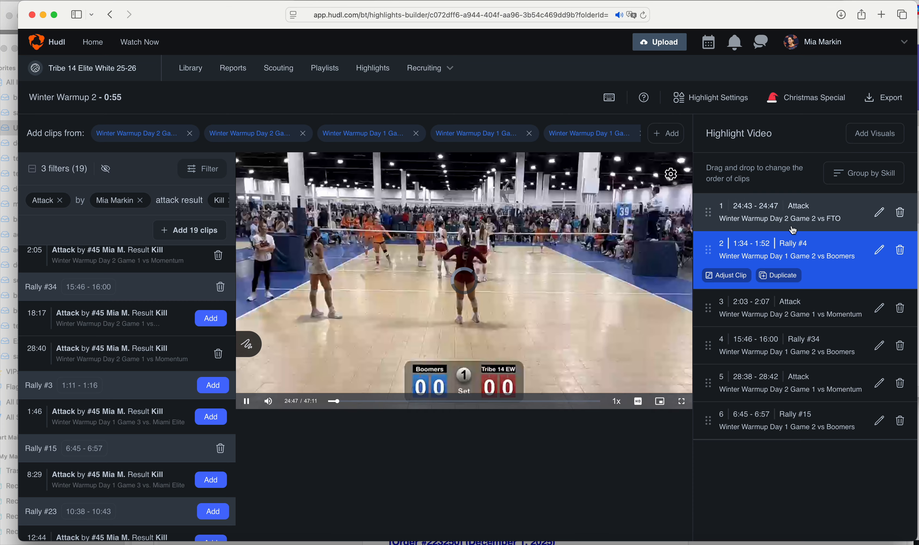
{"action": "left_click", "coordinate": [733, 279]}
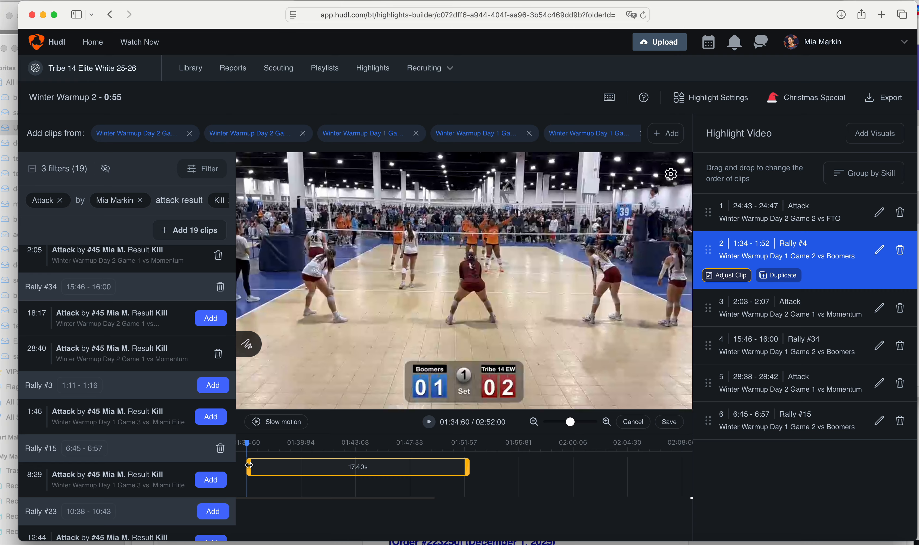
{"action": "mouse_move", "coordinate": [248, 467]}
{"action": "left_mouse_down"}
{"action": "mouse_move", "coordinate": [265, 467]}
{"action": "mouse_move", "coordinate": [249, 466]}
{"action": "left_mouse_up"}
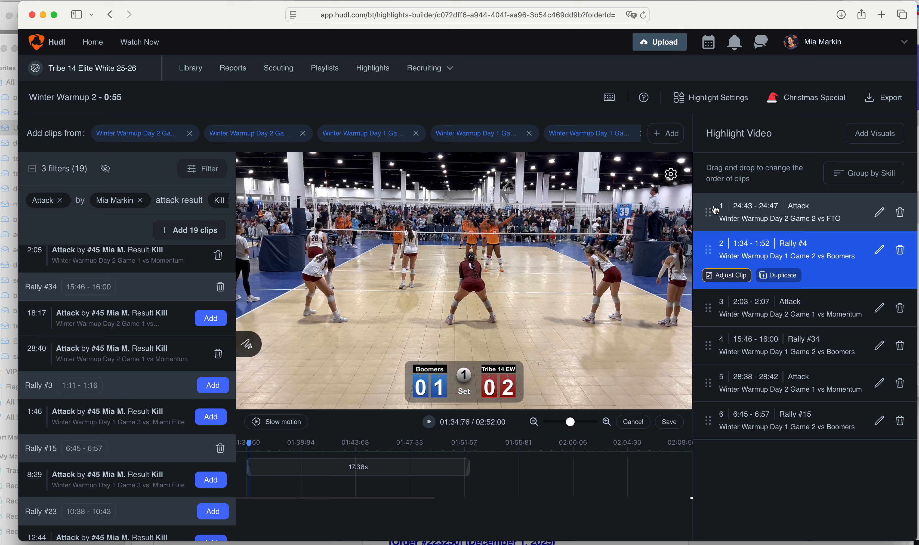
{"action": "left_click_drag", "start_coordinate": [709, 213], "coordinate": [708, 270]}
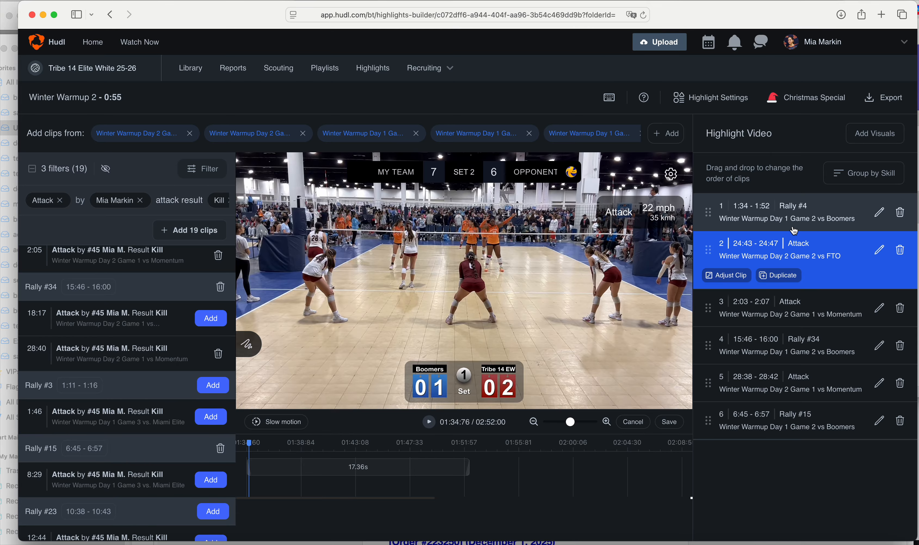
{"action": "left_click", "coordinate": [871, 138]}
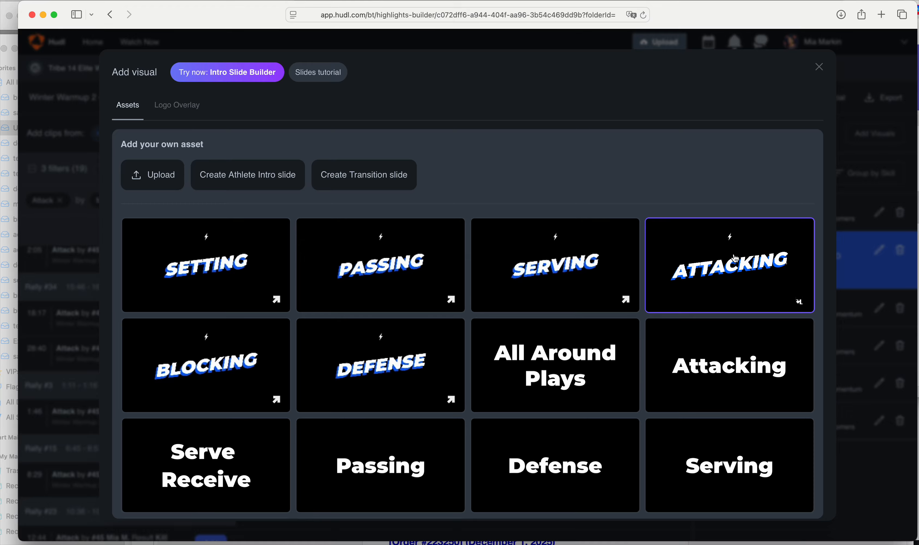
Add the PASSING and ATTACKING title slides to the highlight
{"action": "left_click", "coordinate": [382, 271]}
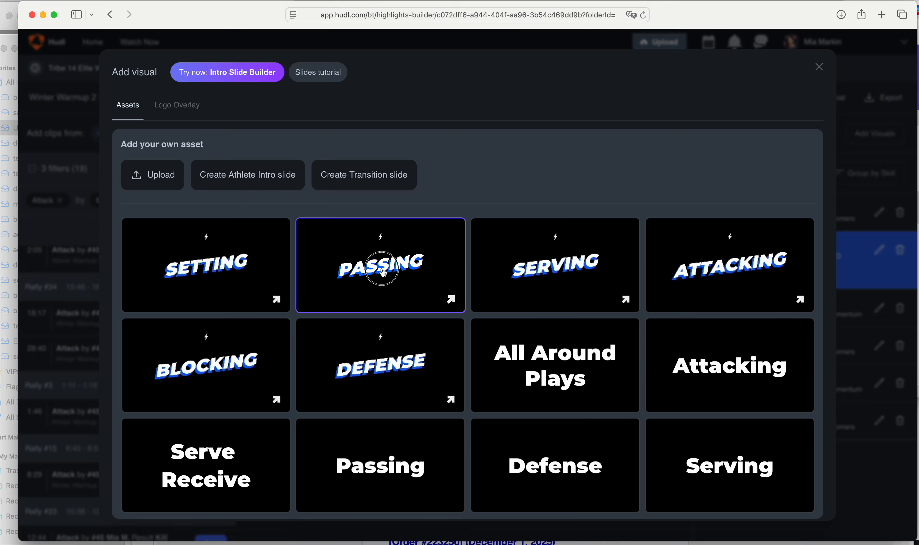
{"action": "left_click", "coordinate": [704, 275]}
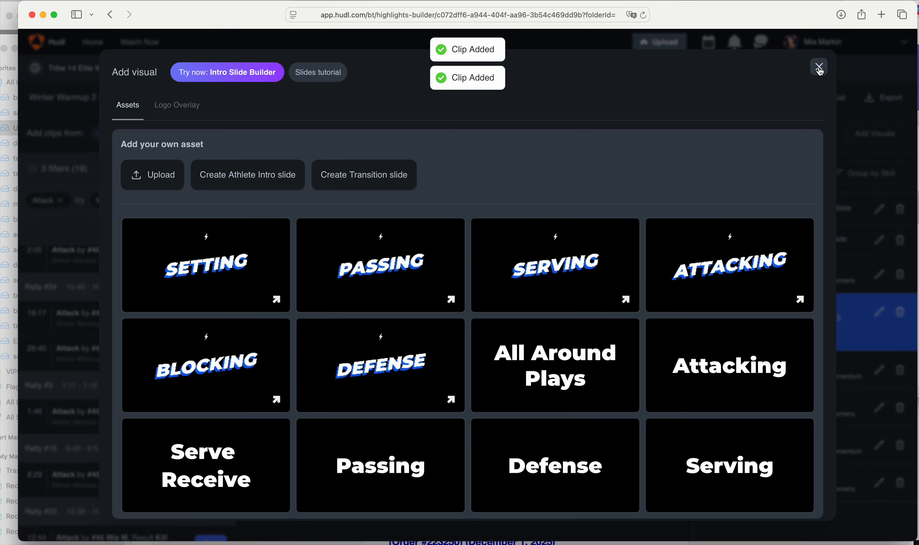
{"action": "left_click", "coordinate": [818, 67]}
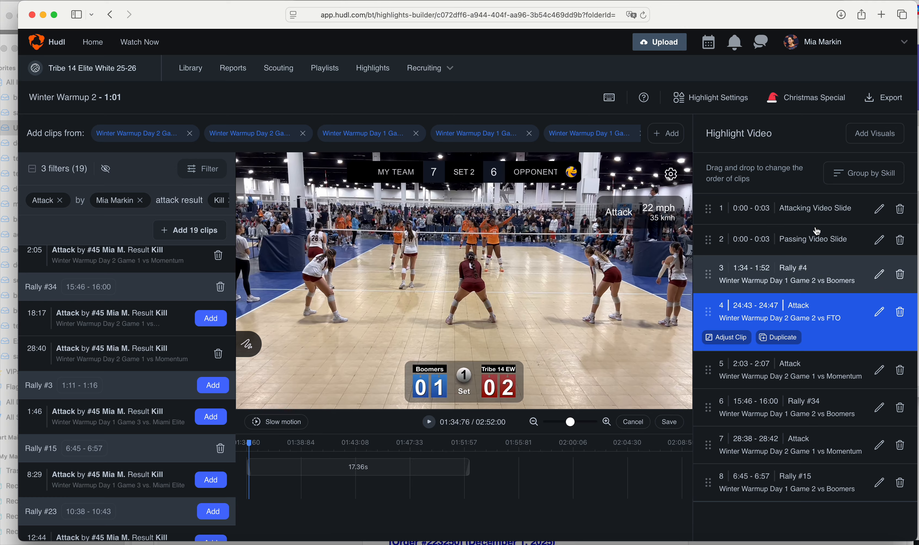
Remove both title slides again, discarding trim changes, and pause the preview
{"action": "left_click", "coordinate": [816, 214]}
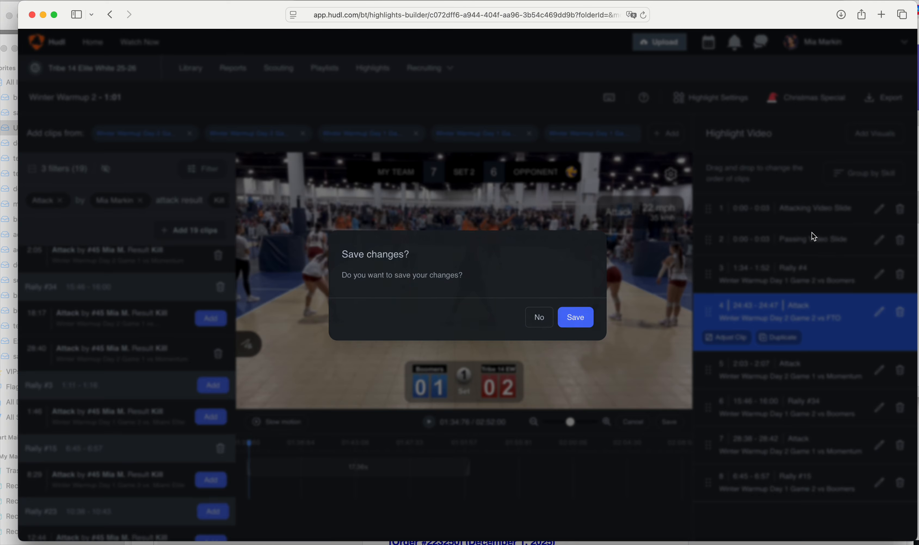
{"action": "left_click", "coordinate": [537, 322]}
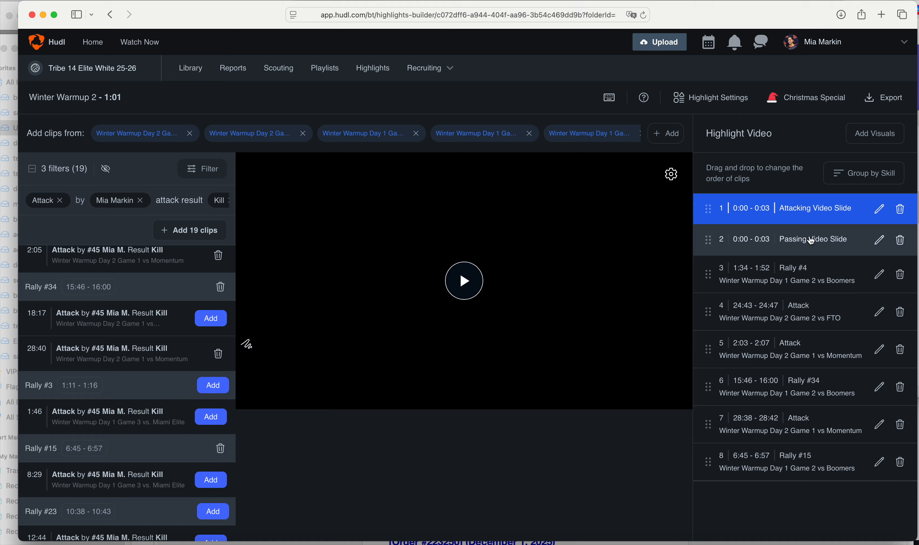
{"action": "left_click_drag", "start_coordinate": [768, 239], "coordinate": [801, 384]}
{"action": "left_click", "coordinate": [898, 387]}
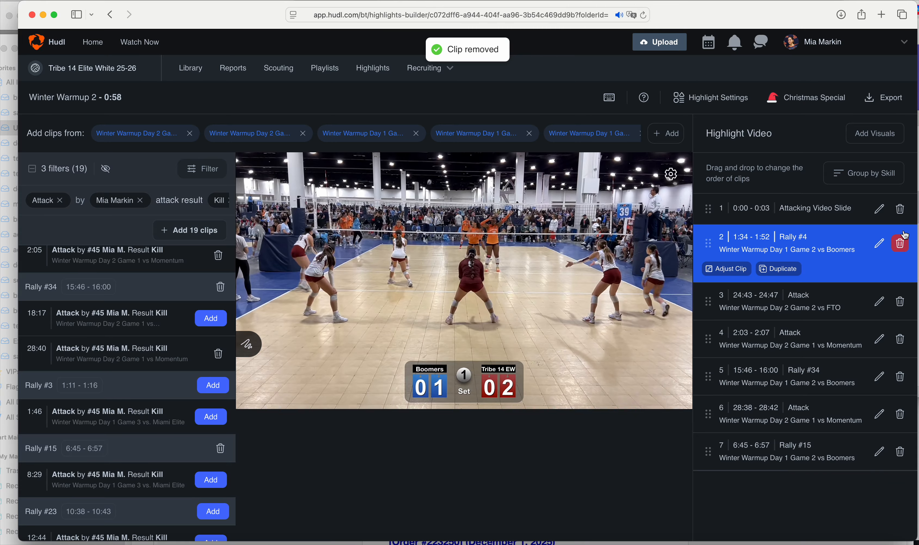
{"action": "left_click", "coordinate": [899, 208]}
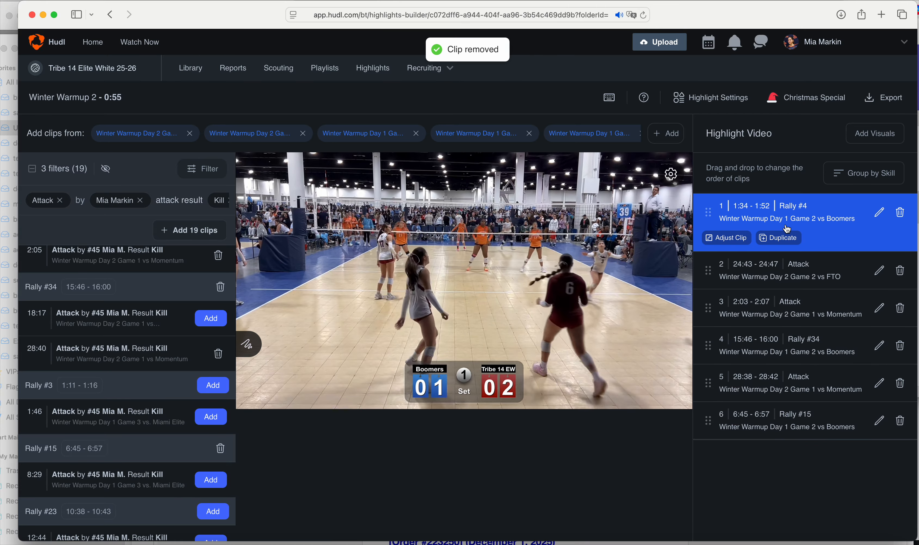
{"action": "left_click", "coordinate": [468, 255]}
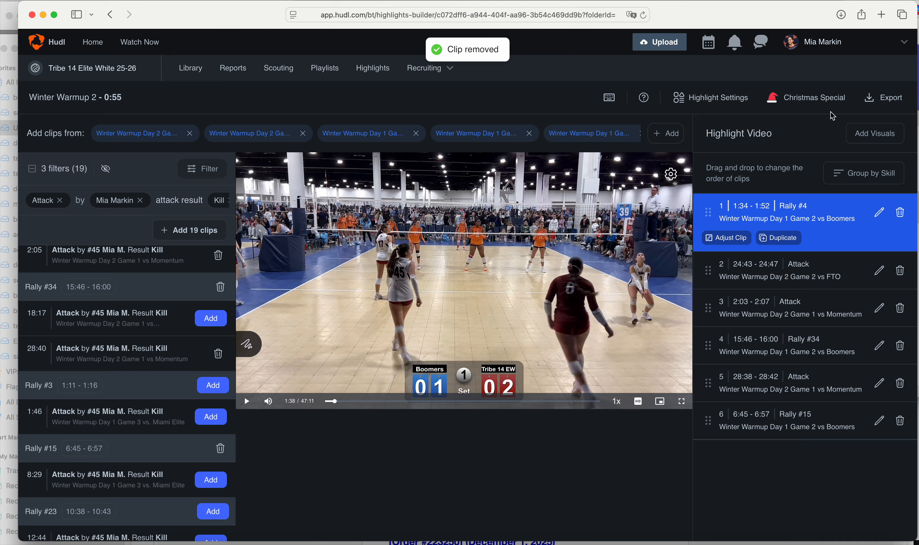
Start an Athlete Intro slide with the athlete's name, position Middle Blocker and jersey number 45
{"action": "left_click", "coordinate": [877, 134]}
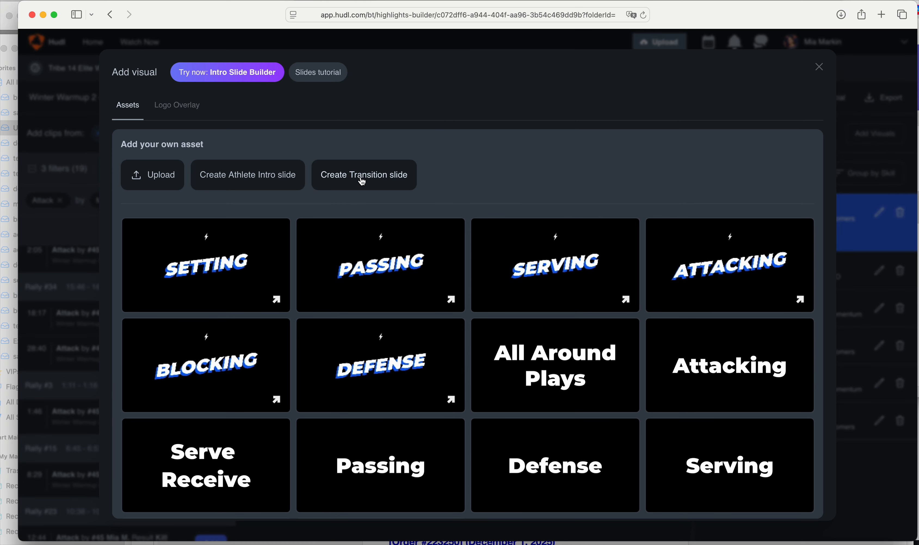
{"action": "left_click", "coordinate": [246, 180]}
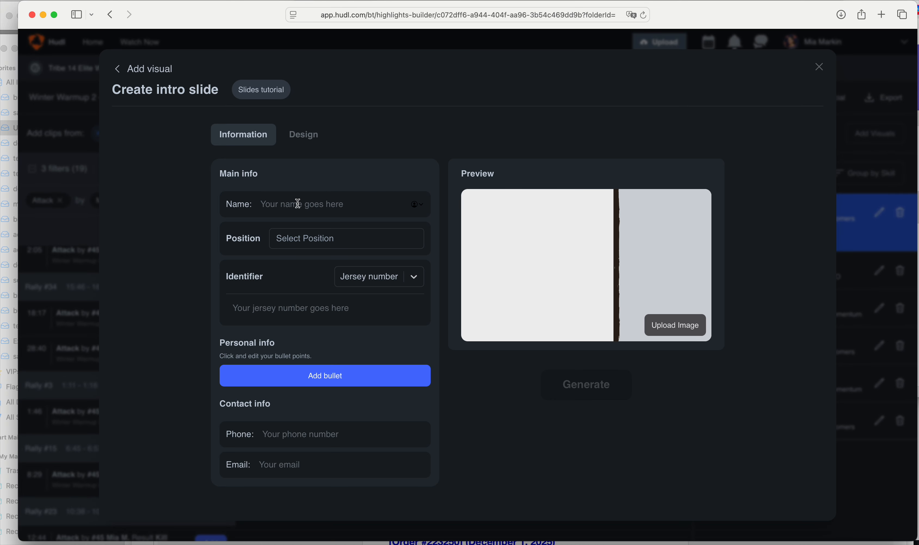
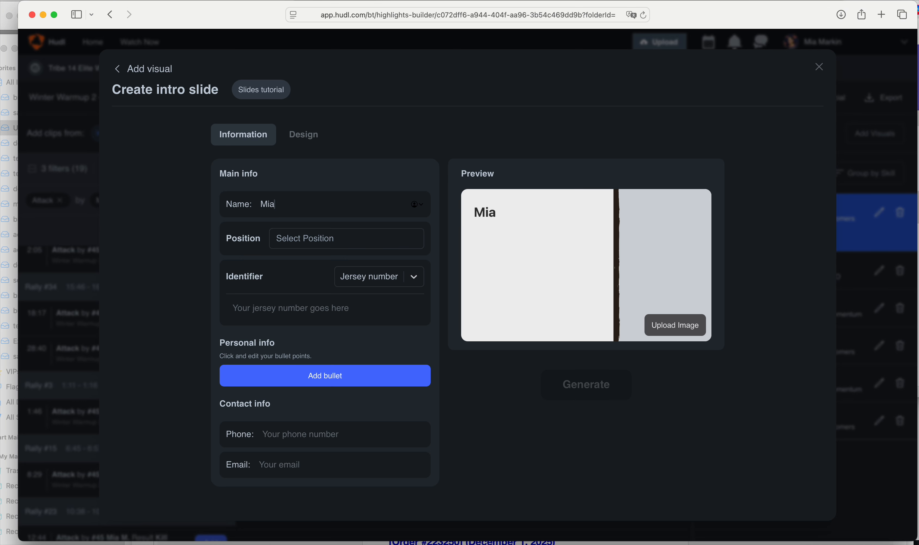
{"action": "left_click", "coordinate": [300, 239]}
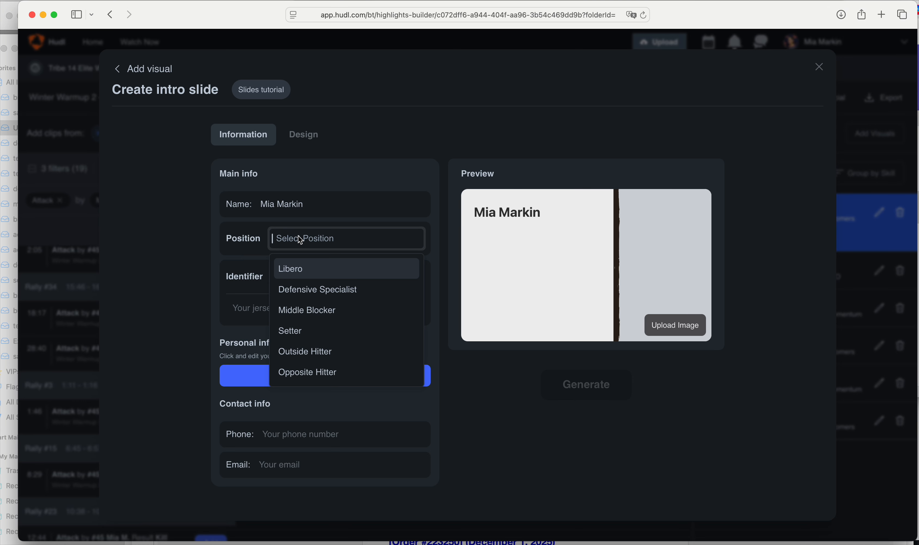
{"action": "left_click", "coordinate": [293, 310]}
{"action": "left_click", "coordinate": [254, 275]}
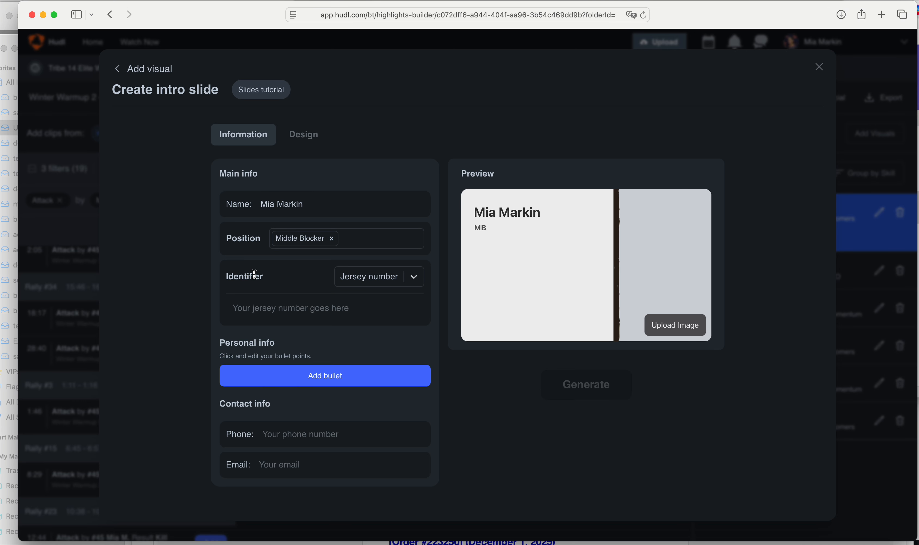
{"action": "left_click", "coordinate": [347, 286]}
{"action": "left_click", "coordinate": [368, 307]}
{"action": "left_click", "coordinate": [323, 311]}
{"action": "type", "text": "45"}
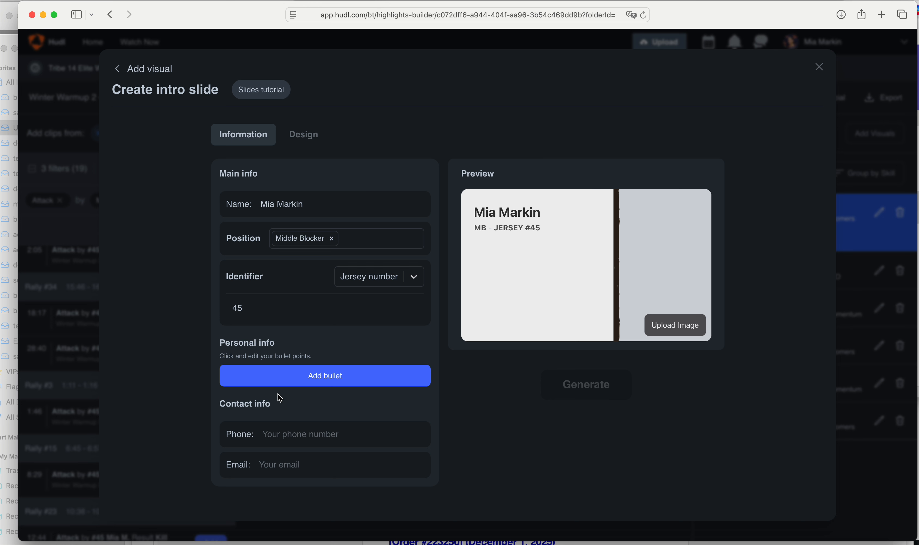
Add TikTok and Instagram handle bullets, the phone number and a saved email, then choose an image
{"action": "left_click", "coordinate": [323, 382]}
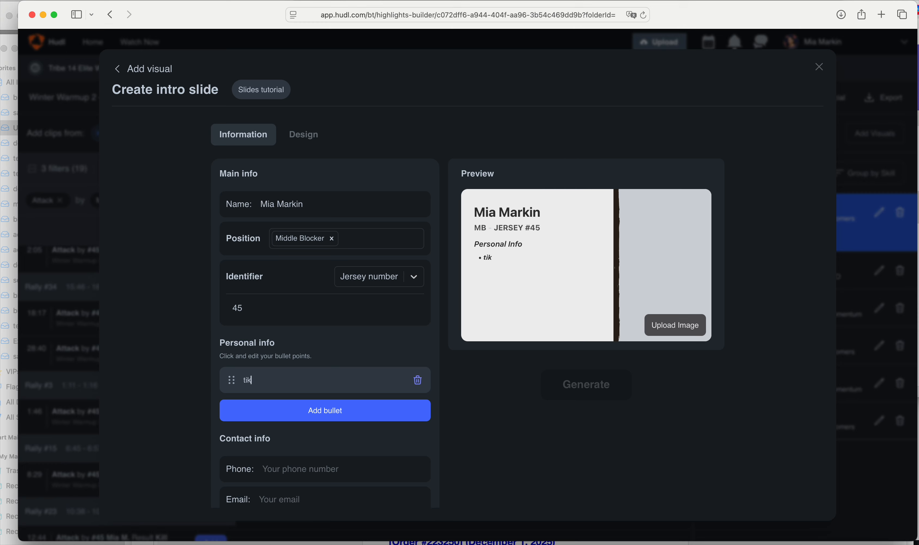
{"action": "type", "text": "tiktock @whatever"}
{"action": "left_click", "coordinate": [305, 409]}
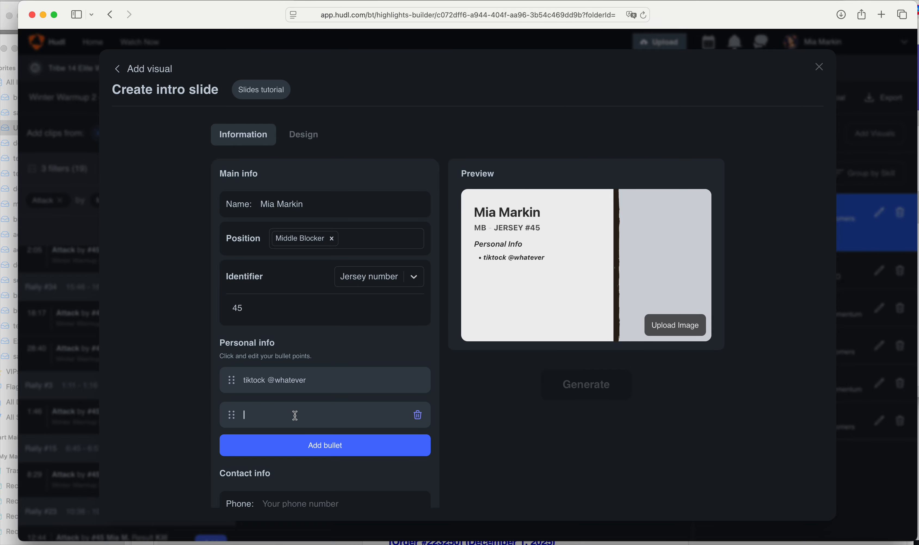
{"action": "type", "text": "instagram @whtever"}
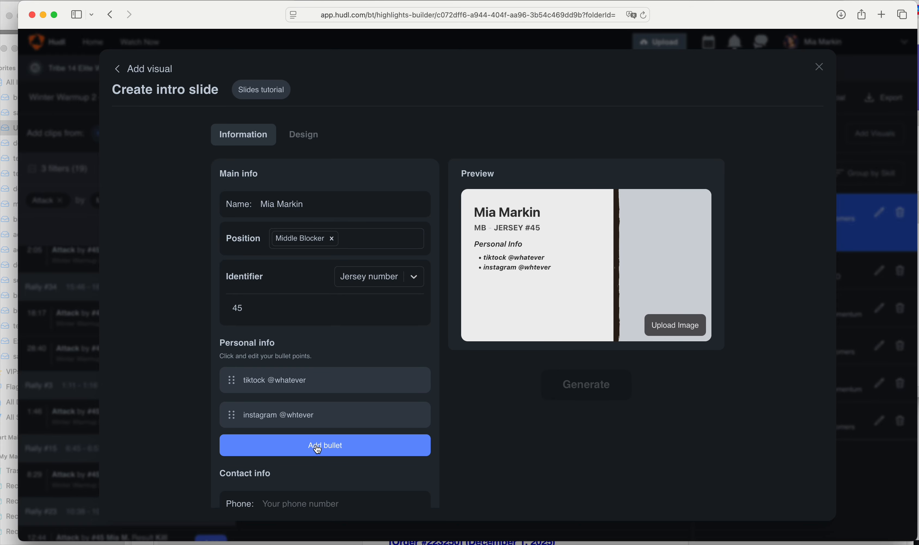
{"action": "scroll", "coordinate": [288, 466], "scroll_direction": "down", "scroll_amount": 3}
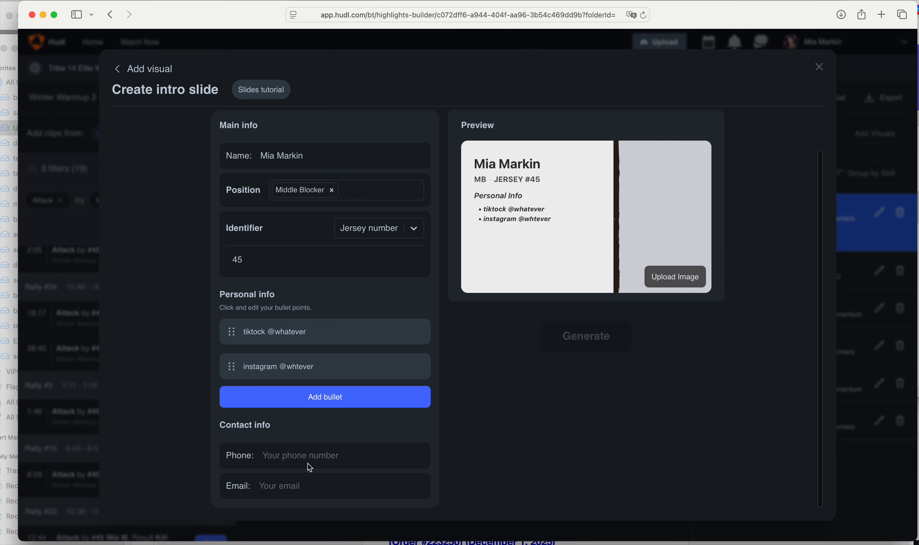
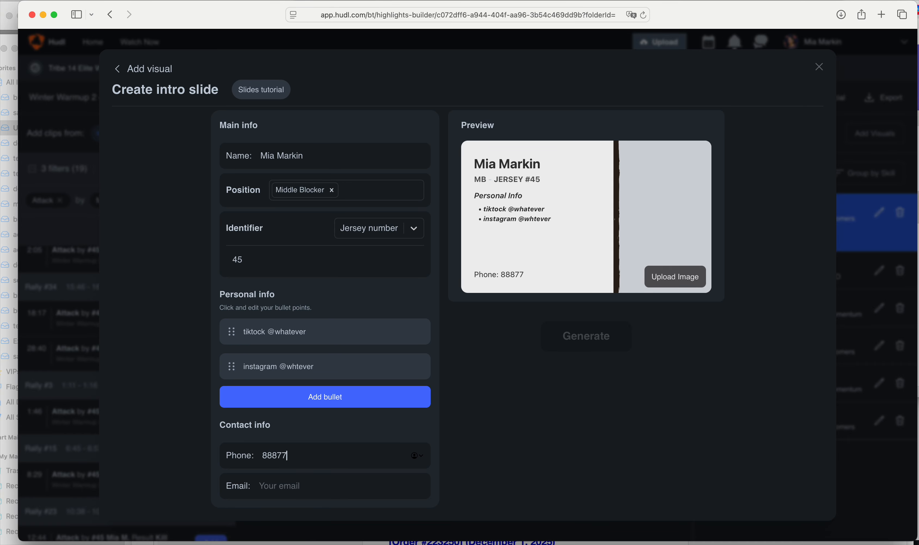
{"action": "left_click", "coordinate": [314, 482]}
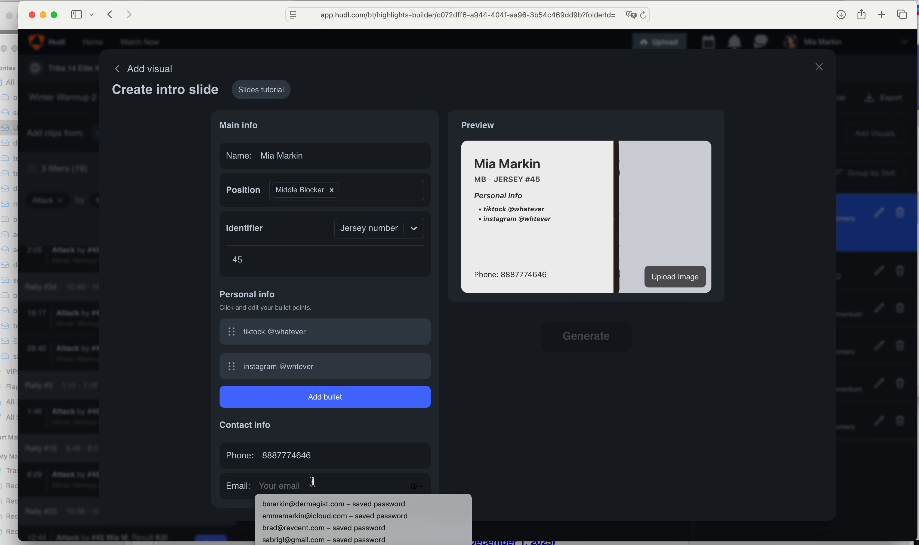
{"action": "left_click", "coordinate": [305, 507]}
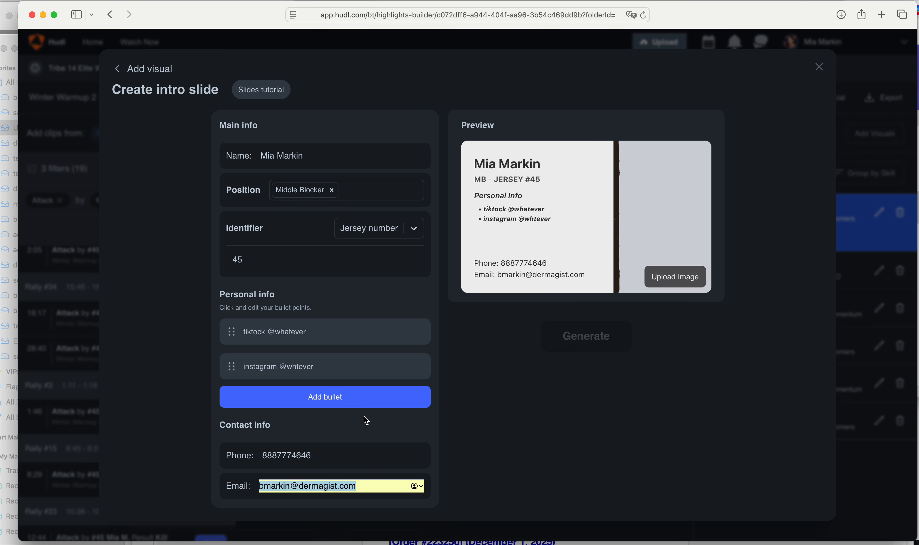
{"action": "left_click", "coordinate": [677, 282]}
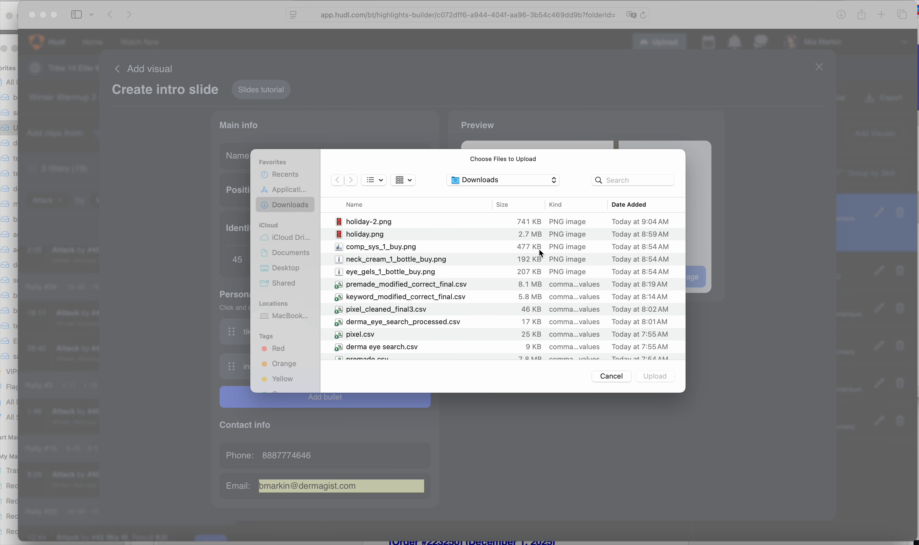
Upload and crop holiday-2.png as the slide picture, close the builder and open Highlight Settings
{"action": "left_click", "coordinate": [373, 225]}
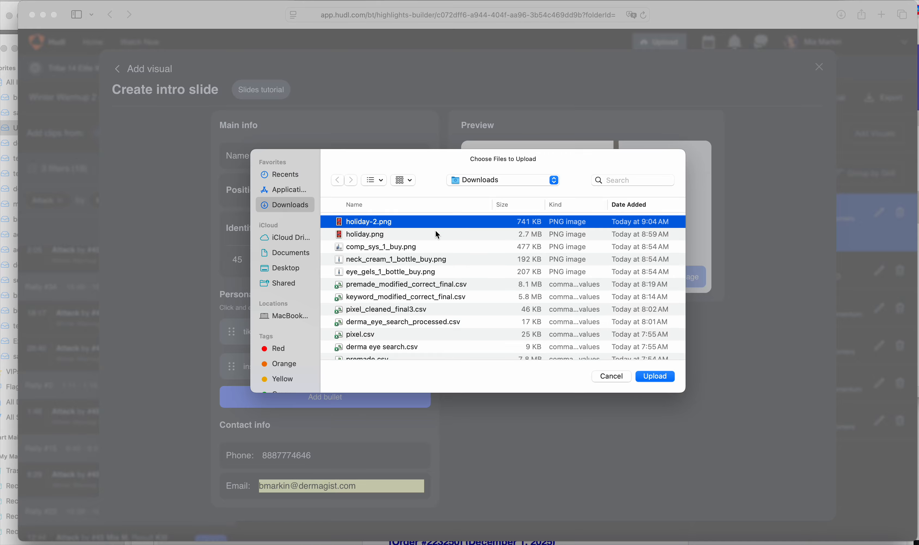
{"action": "left_click", "coordinate": [652, 379]}
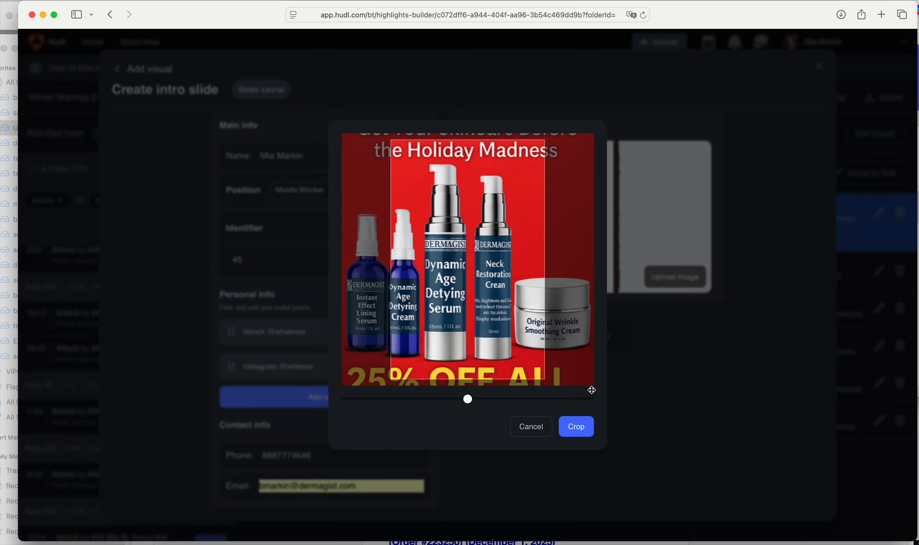
{"action": "left_click", "coordinate": [583, 431]}
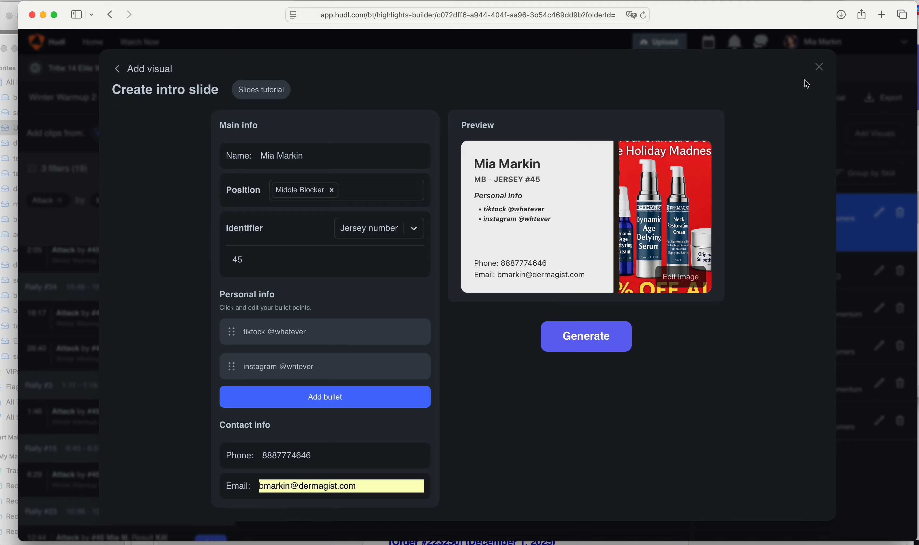
{"action": "left_click", "coordinate": [819, 68]}
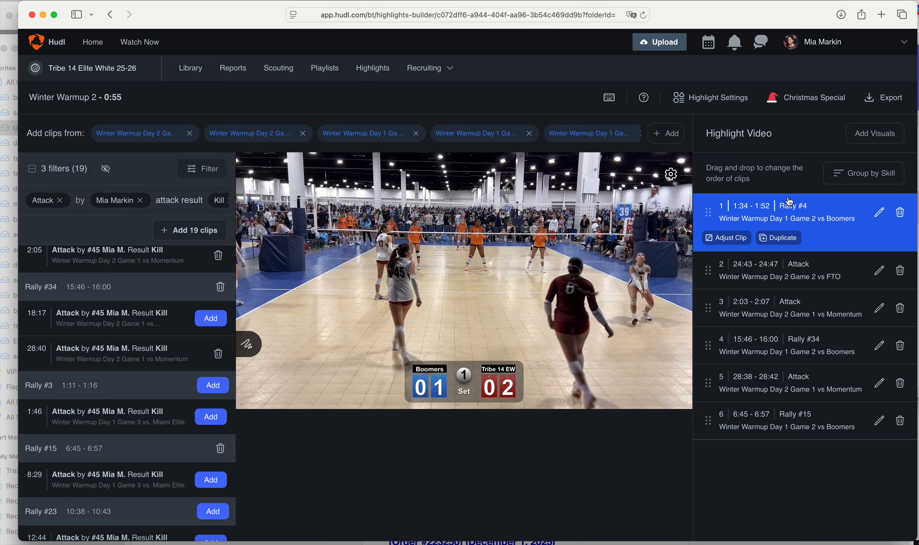
{"action": "left_click", "coordinate": [719, 102]}
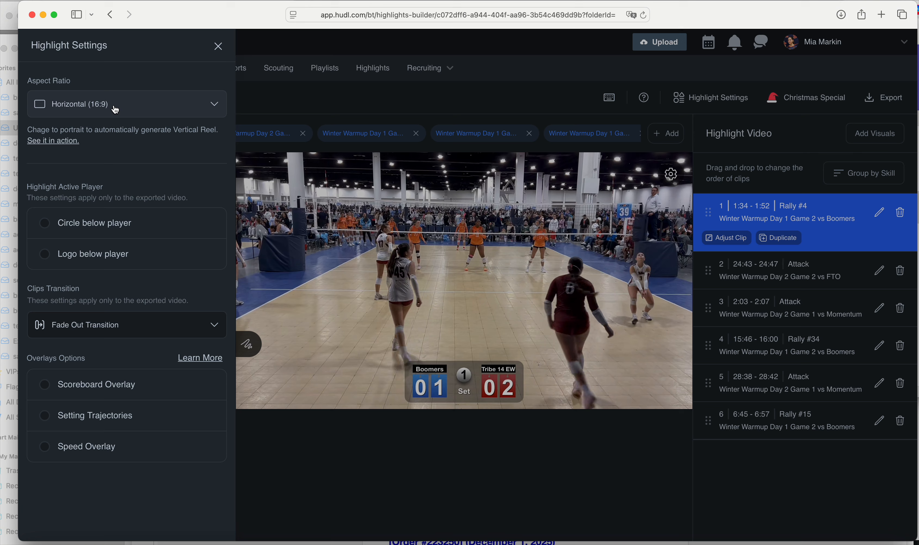
Change the highlight's aspect ratio from Horizontal (16:9) to Vertical (9:16)
{"action": "left_click", "coordinate": [115, 109]}
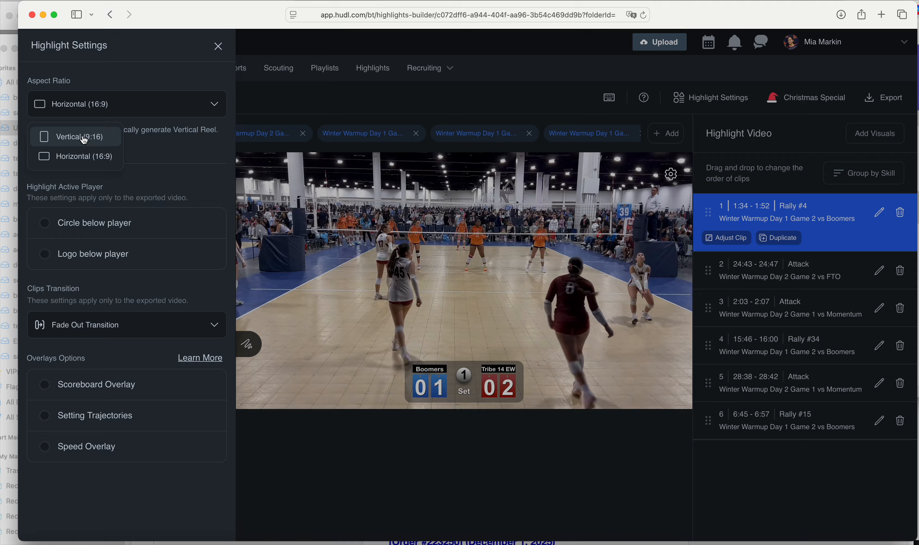
{"action": "left_click", "coordinate": [83, 165]}
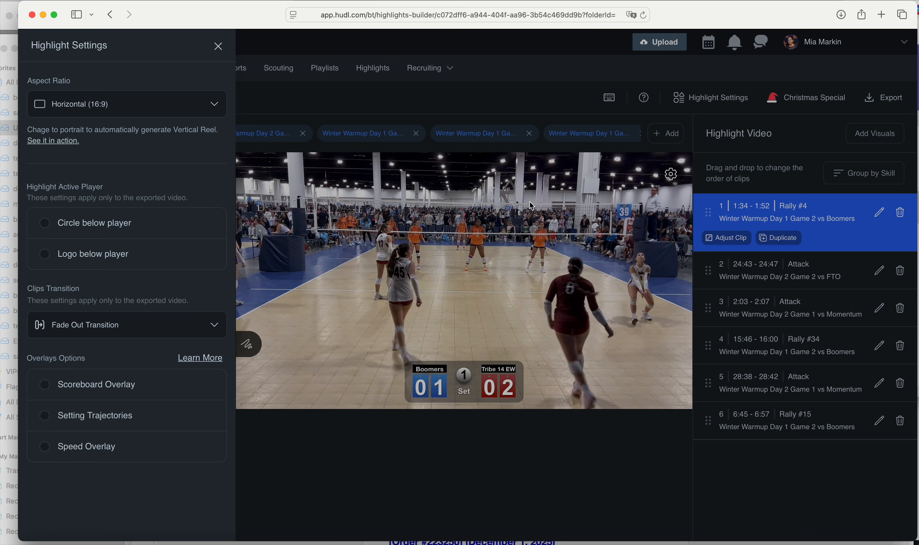
{"action": "left_click", "coordinate": [145, 104]}
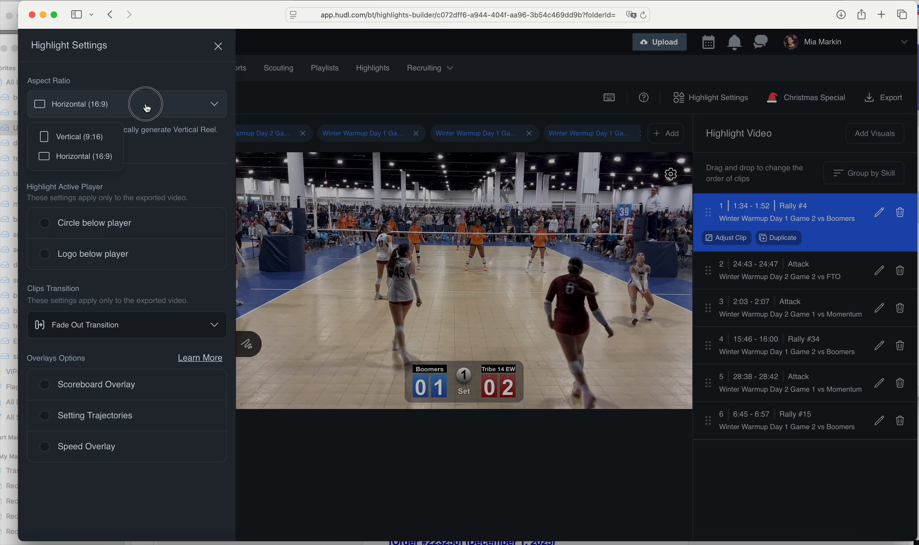
{"action": "left_click", "coordinate": [85, 137]}
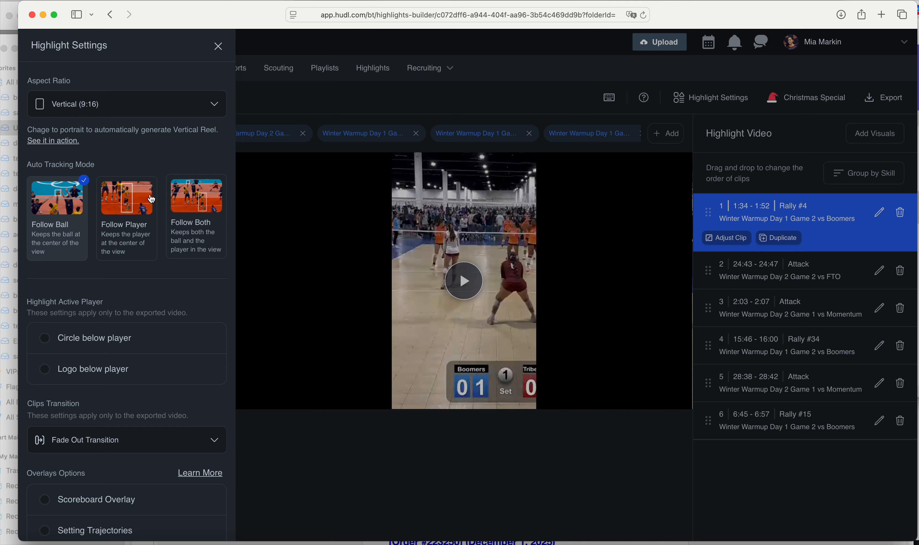
Pick Follow Player tracking, keep Fade Out transition, then revert the aspect ratio to Horizontal (16:9)
{"action": "left_click", "coordinate": [136, 191]}
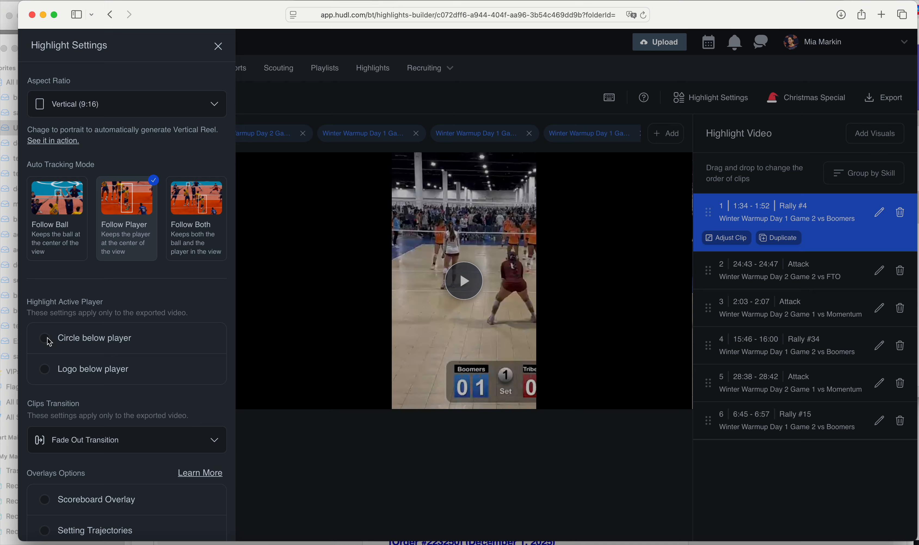
{"action": "left_click", "coordinate": [92, 111]}
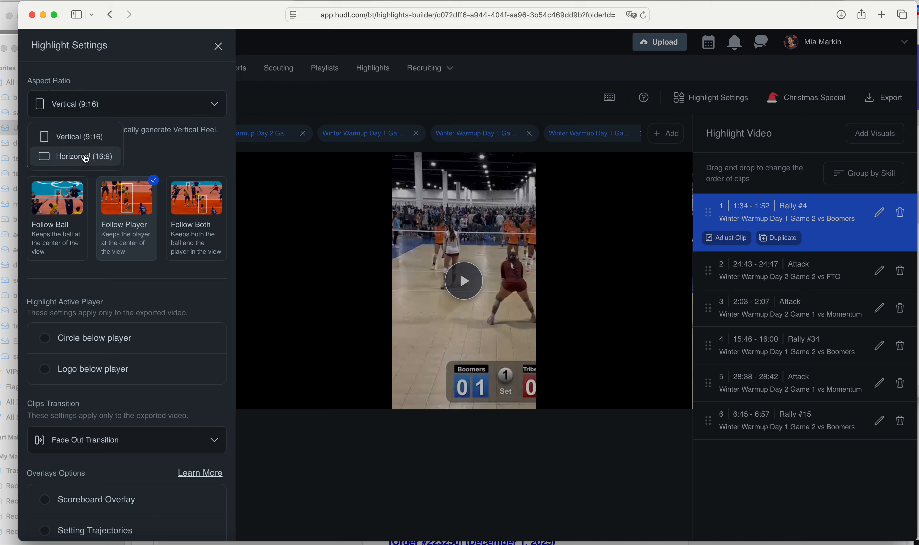
{"action": "left_click", "coordinate": [140, 80]}
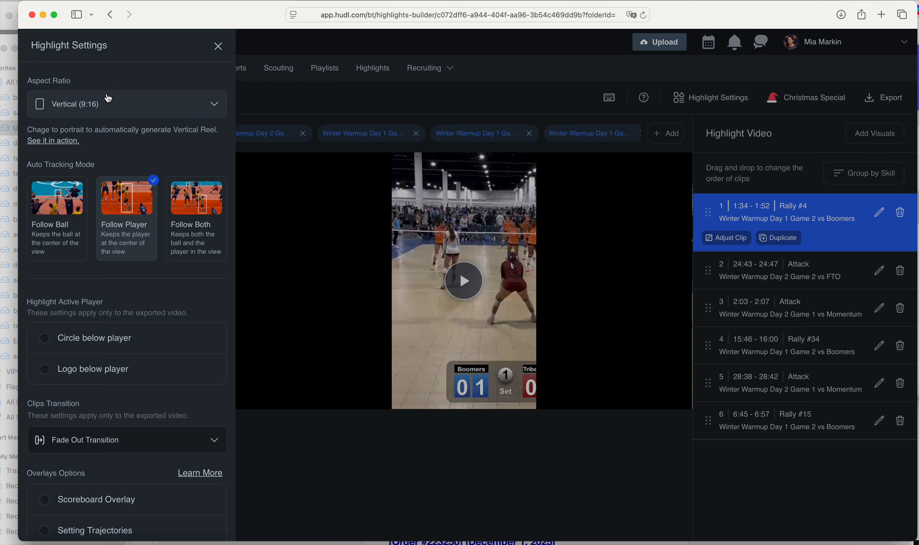
{"action": "scroll", "coordinate": [100, 284], "scroll_direction": "down", "scroll_amount": 3}
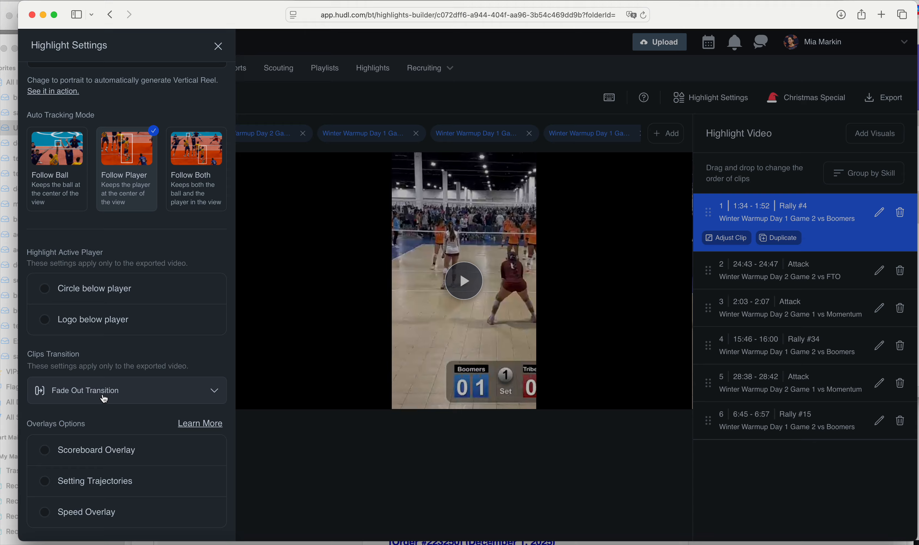
{"action": "left_click", "coordinate": [105, 400]}
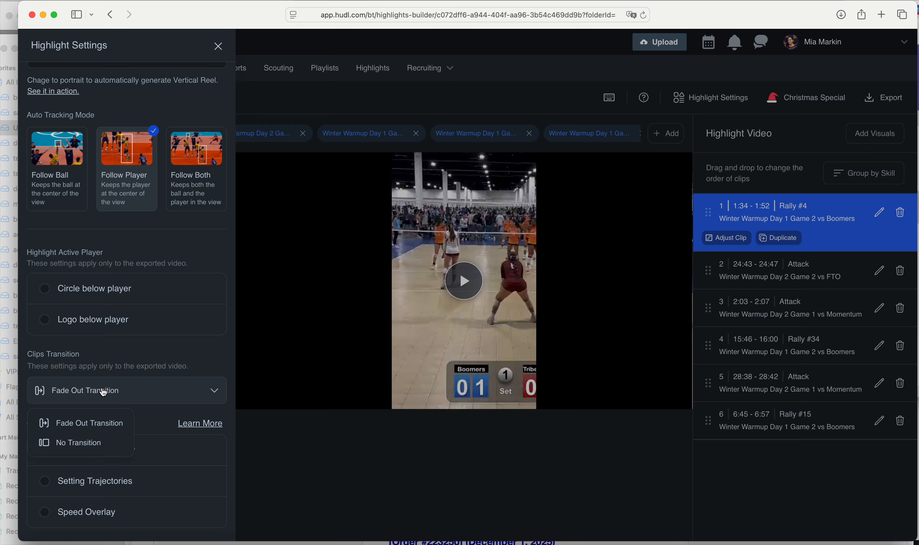
{"action": "left_click", "coordinate": [223, 355]}
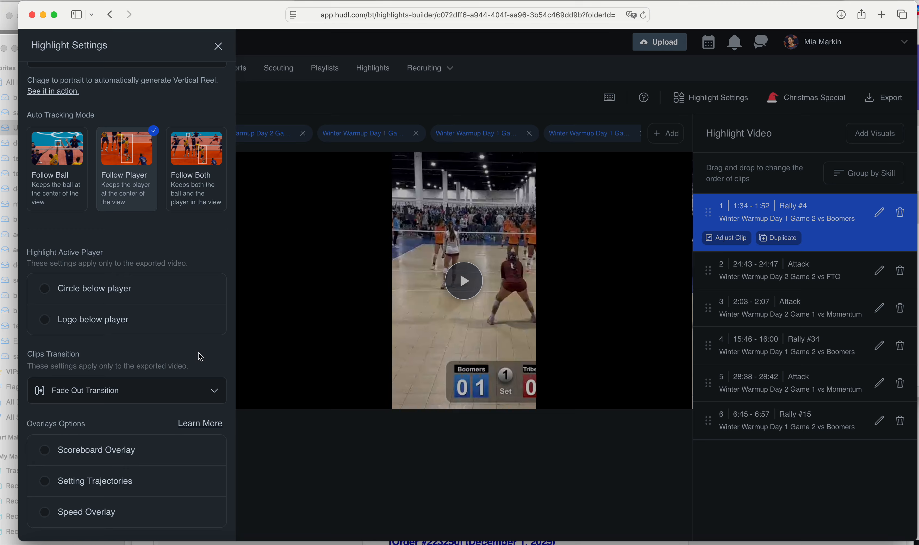
{"action": "scroll", "coordinate": [116, 224], "scroll_direction": "up", "scroll_amount": 3}
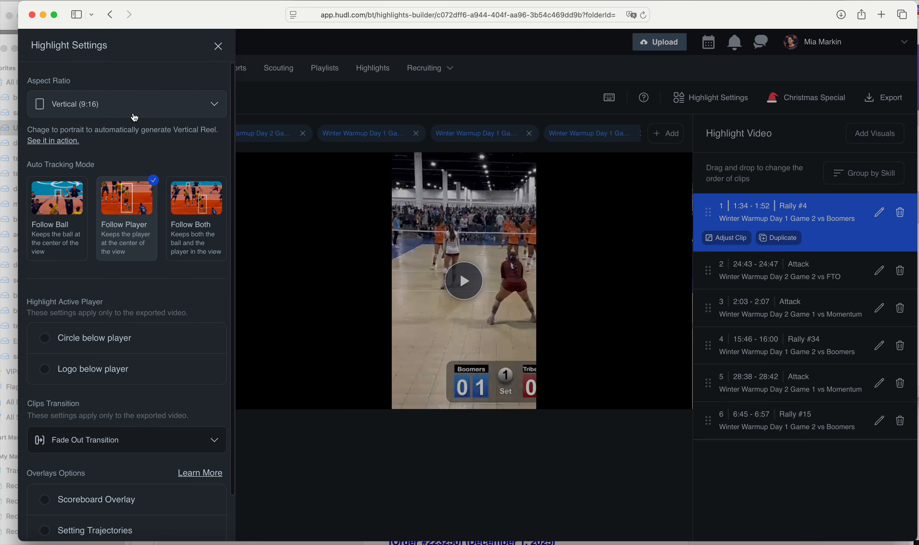
{"action": "left_click", "coordinate": [112, 106]}
{"action": "left_click", "coordinate": [83, 155]}
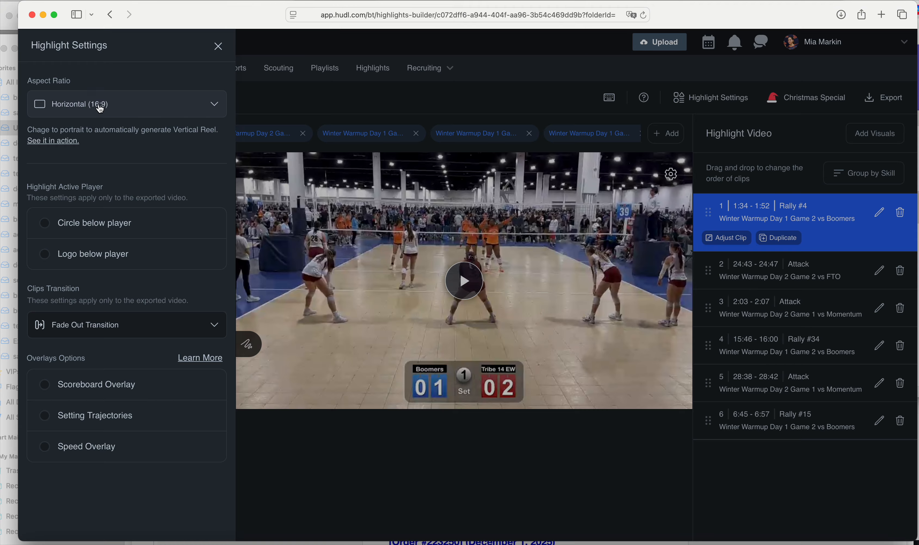
Close Highlight Settings, check the Export options without exporting, and return to the Highlights list
{"action": "left_click", "coordinate": [217, 47]}
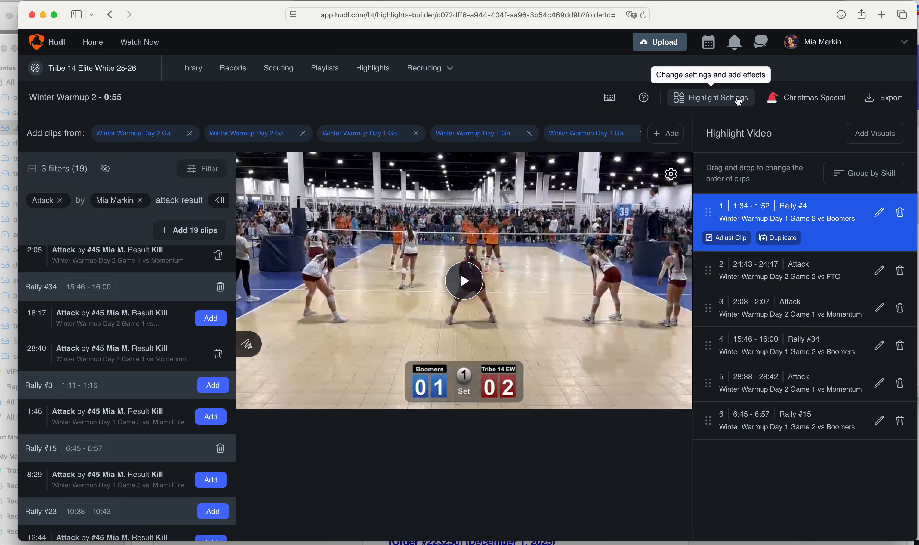
{"action": "left_click", "coordinate": [893, 101]}
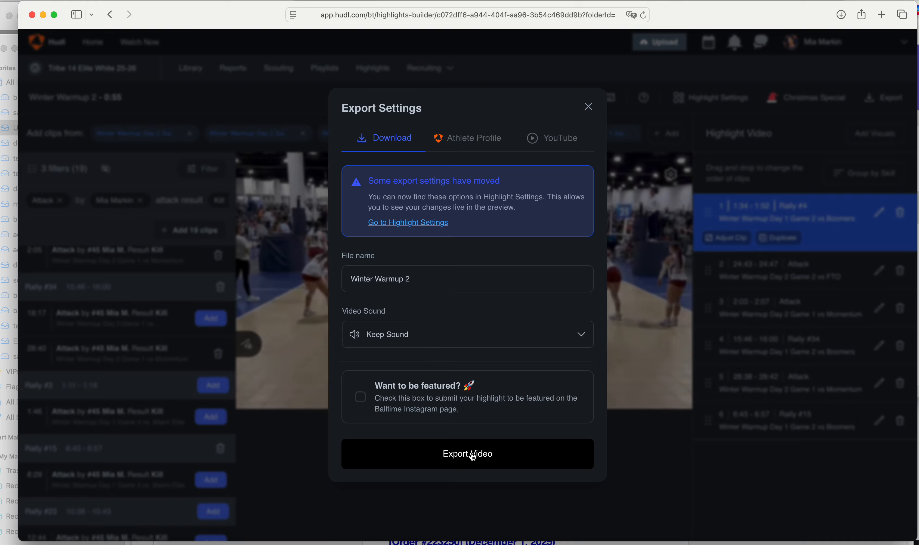
{"action": "left_click", "coordinate": [588, 113]}
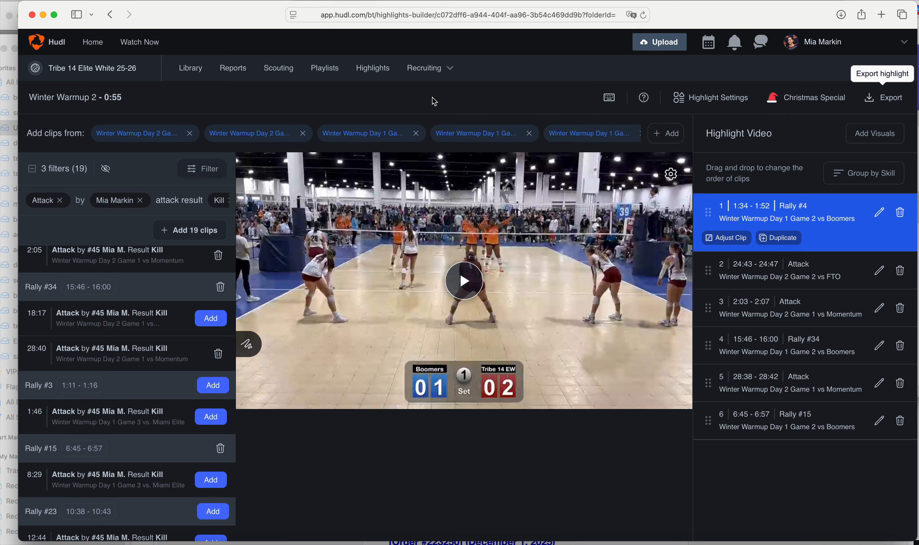
{"action": "left_click", "coordinate": [373, 70]}
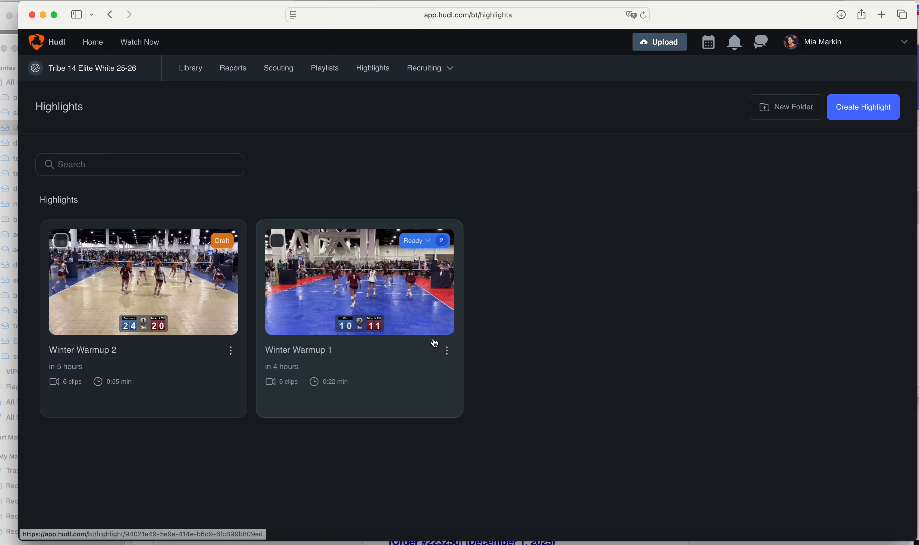
Look at the option menus of Winter Warmup 1 and 2, then open Winter Warmup 2 for editing
{"action": "left_click", "coordinate": [448, 352]}
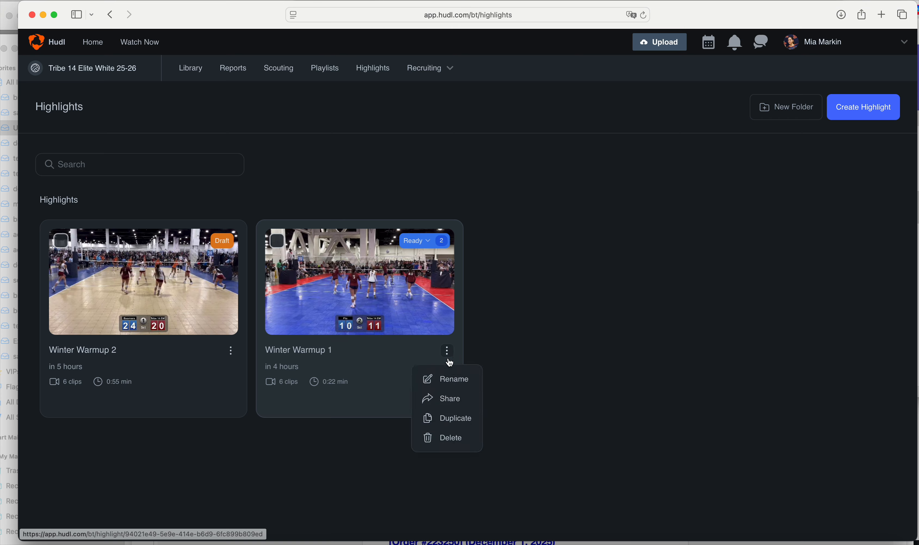
{"action": "left_click", "coordinate": [203, 395]}
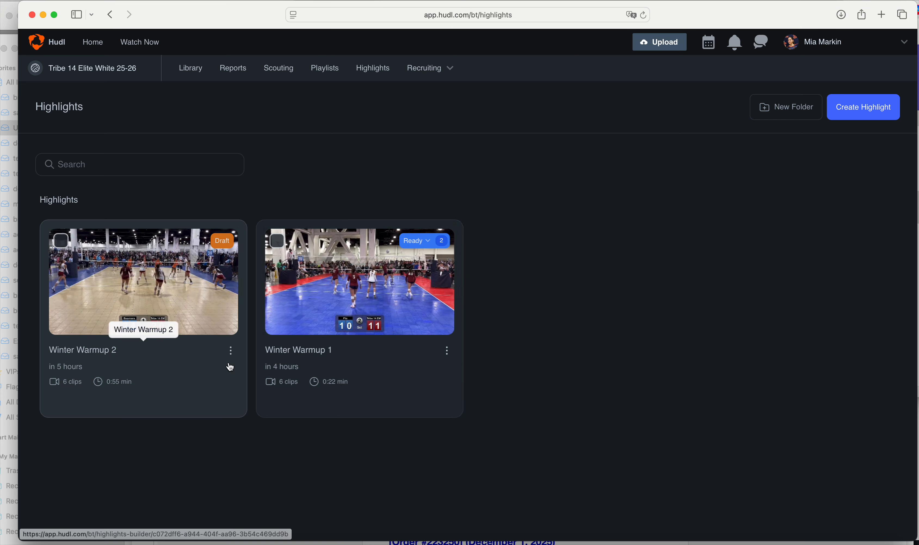
{"action": "left_click", "coordinate": [231, 351]}
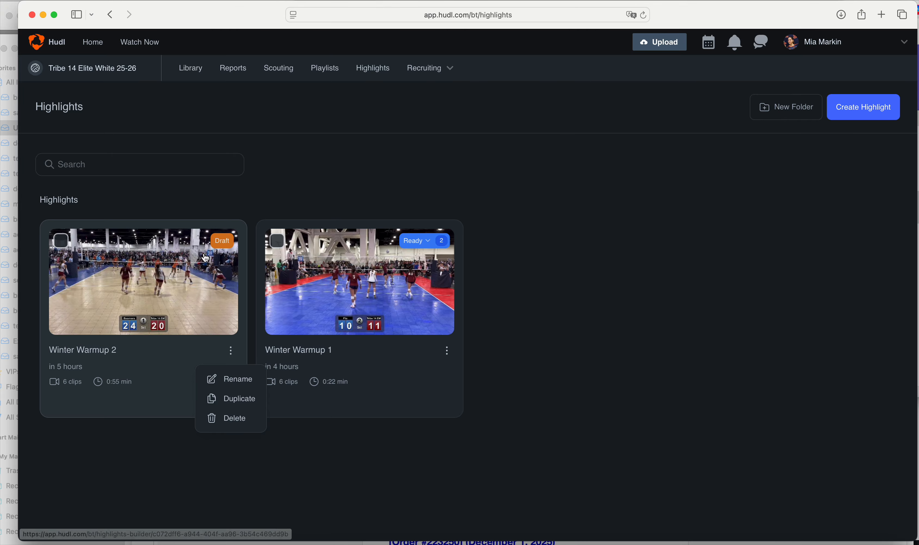
{"action": "left_click", "coordinate": [377, 67]}
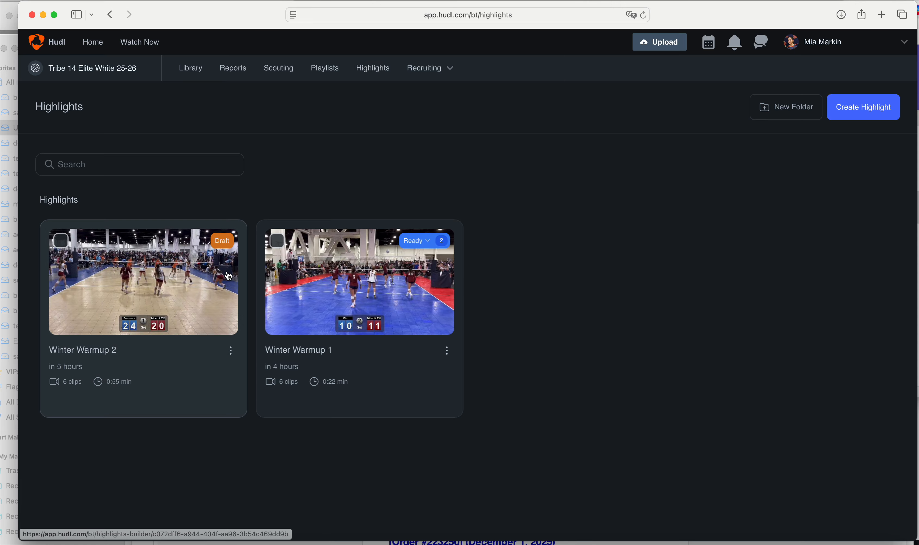
{"action": "left_click", "coordinate": [218, 264]}
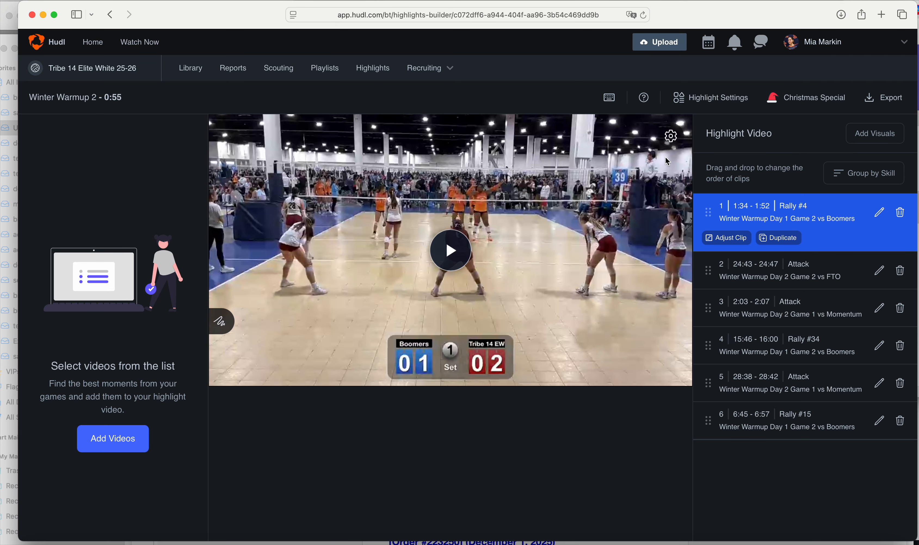
Set Winter Warmup 2 to Vertical (9:16), close the settings and bring up the Export dialog
{"action": "left_click", "coordinate": [732, 104]}
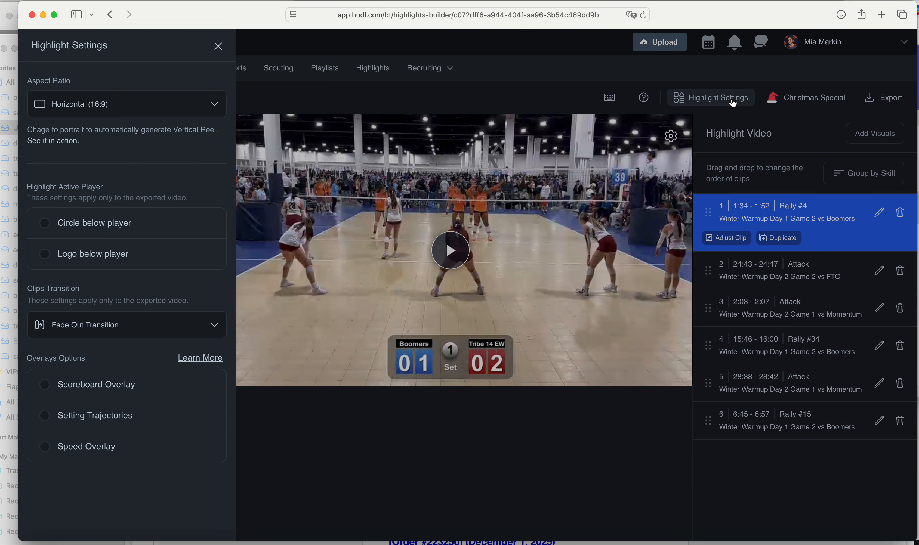
{"action": "left_click", "coordinate": [155, 108]}
{"action": "left_click", "coordinate": [90, 145]}
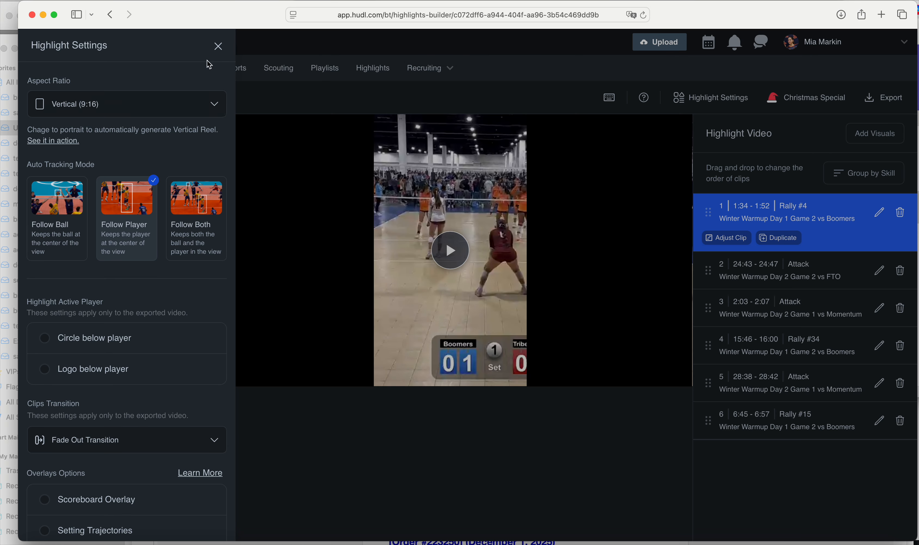
{"action": "left_click", "coordinate": [218, 47]}
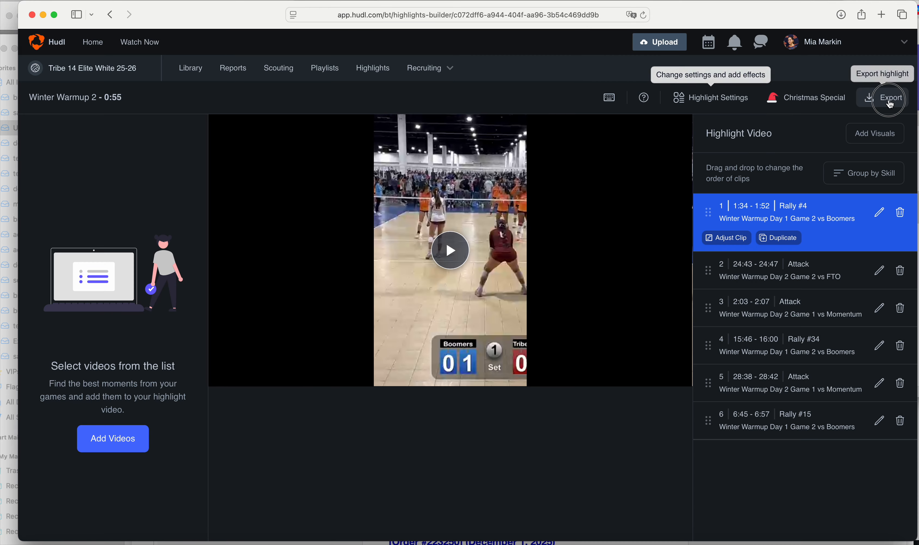
{"action": "left_click", "coordinate": [883, 98]}
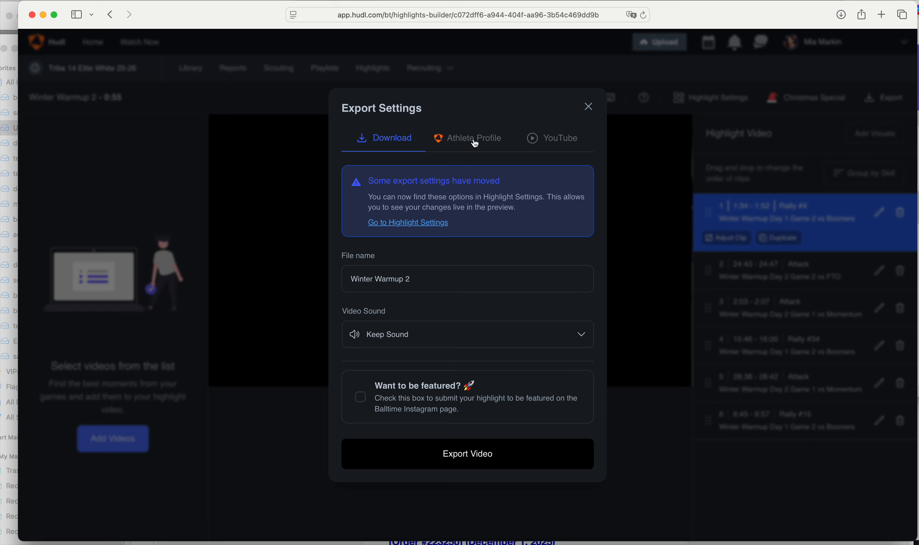
{"action": "left_click", "coordinate": [588, 106]}
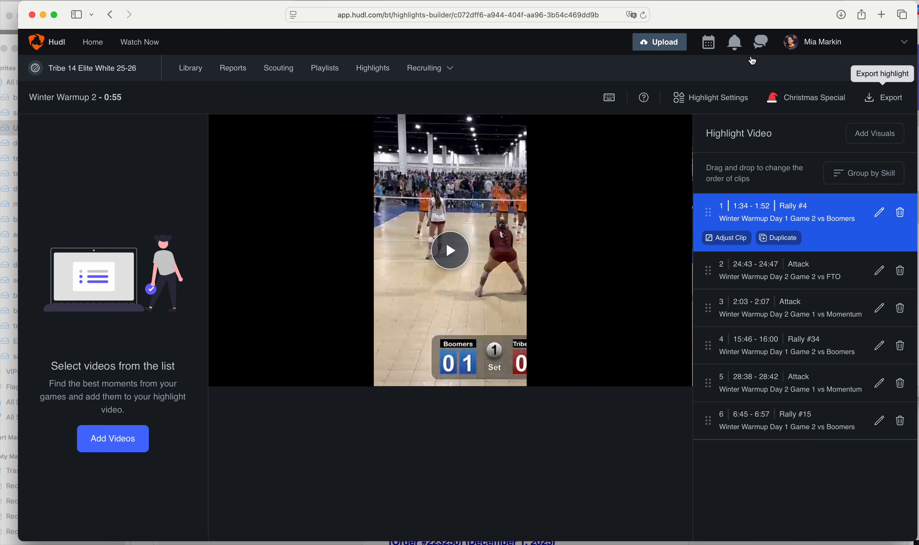
{"action": "left_click", "coordinate": [824, 42]}
{"action": "left_click", "coordinate": [827, 103]}
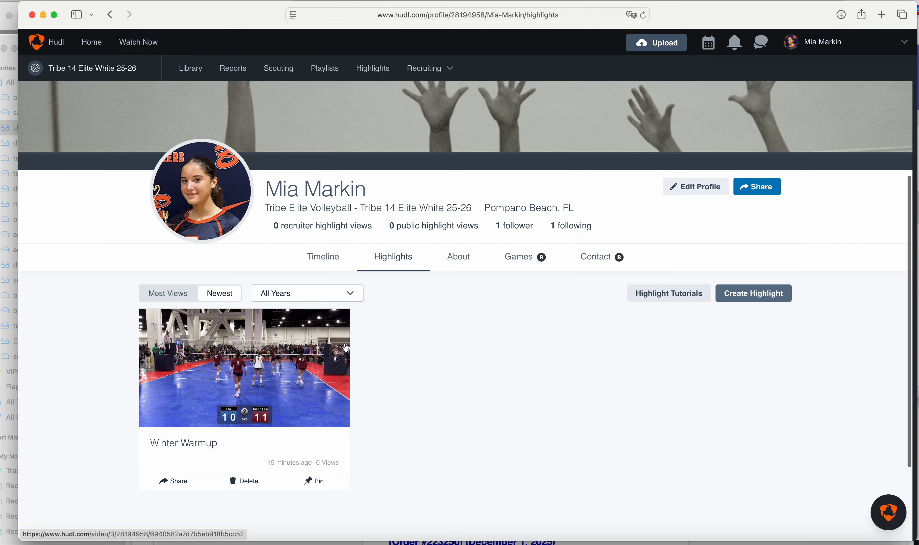
{"action": "scroll", "coordinate": [427, 307], "scroll_direction": "up", "scroll_amount": 2}
{"action": "scroll", "coordinate": [426, 306], "scroll_direction": "up", "scroll_amount": 4}
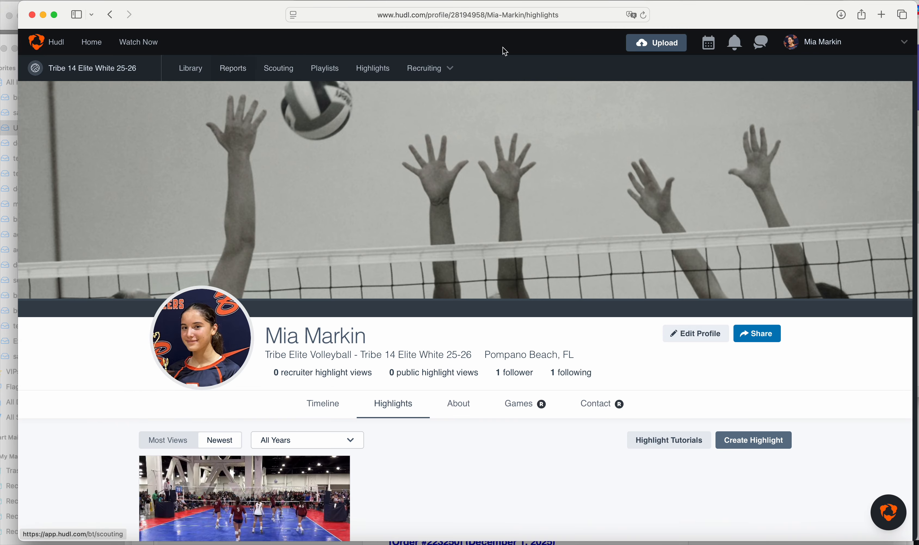
{"action": "left_click", "coordinate": [419, 71]}
{"action": "left_click", "coordinate": [372, 68]}
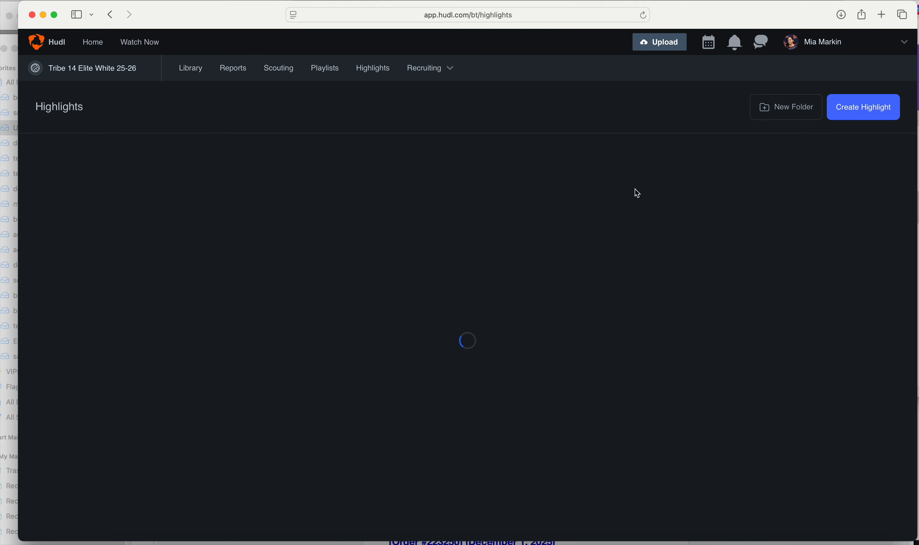
{"action": "left_click", "coordinate": [203, 289]}
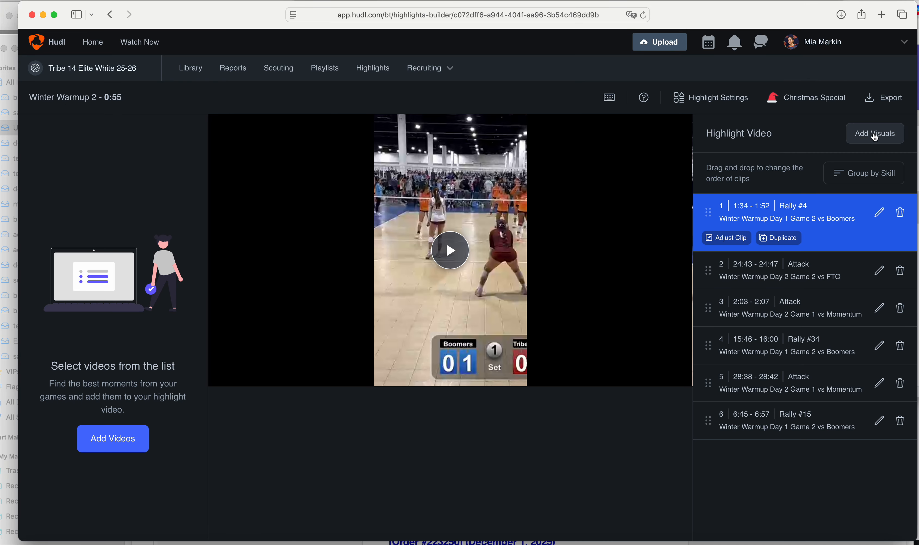
In Export, select publishing to the Athlete Profile with the video sound kept
{"action": "left_click", "coordinate": [879, 99]}
{"action": "left_click", "coordinate": [480, 141]}
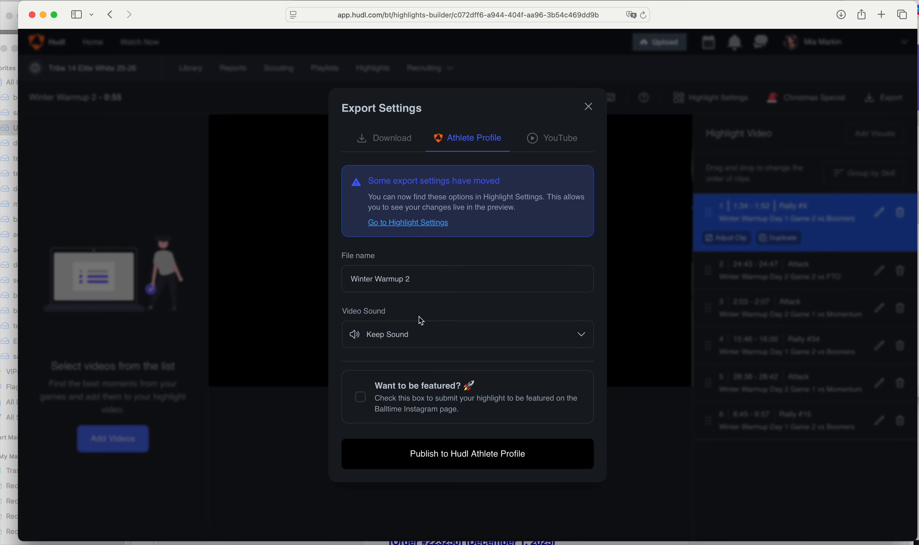
{"action": "left_click", "coordinate": [417, 342]}
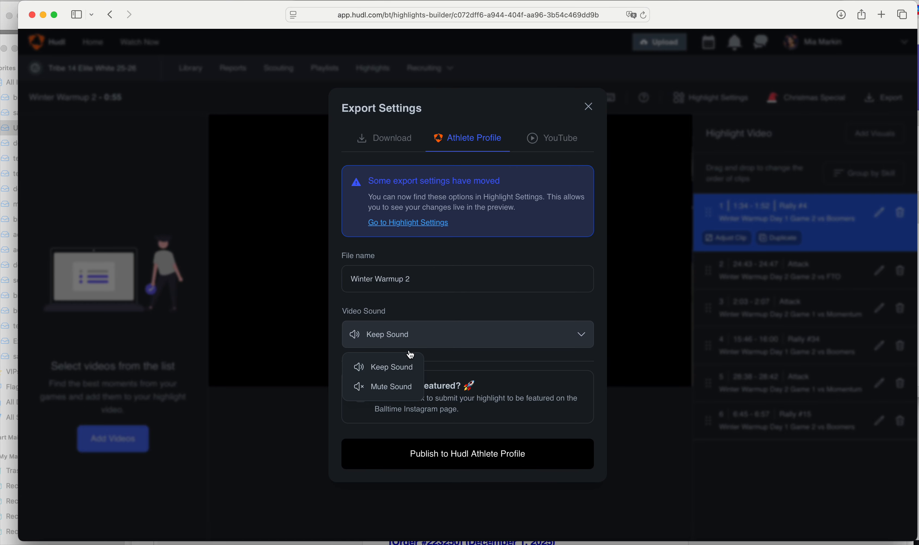
{"action": "left_click", "coordinate": [445, 311]}
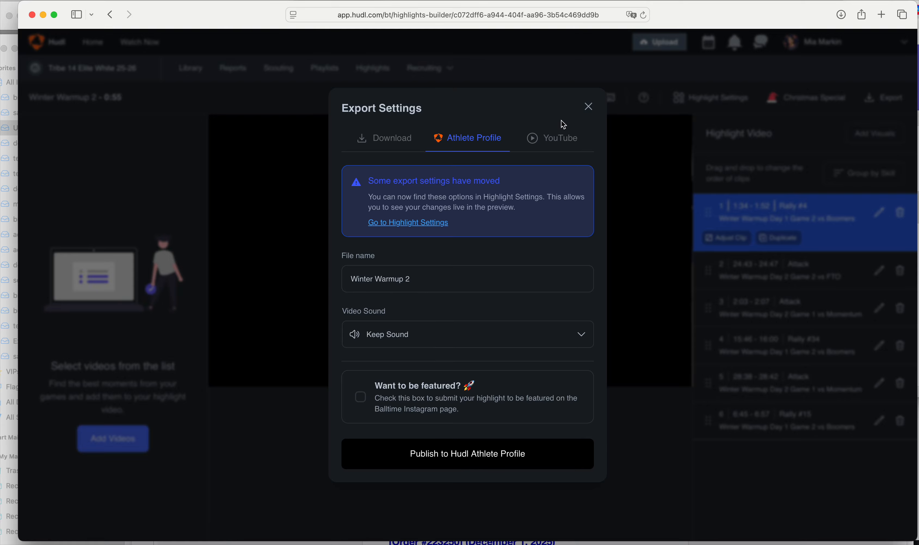
Compare the YouTube and Download export options, return to Athlete Profile, close the dialog and open the account menu
{"action": "left_click", "coordinate": [556, 143]}
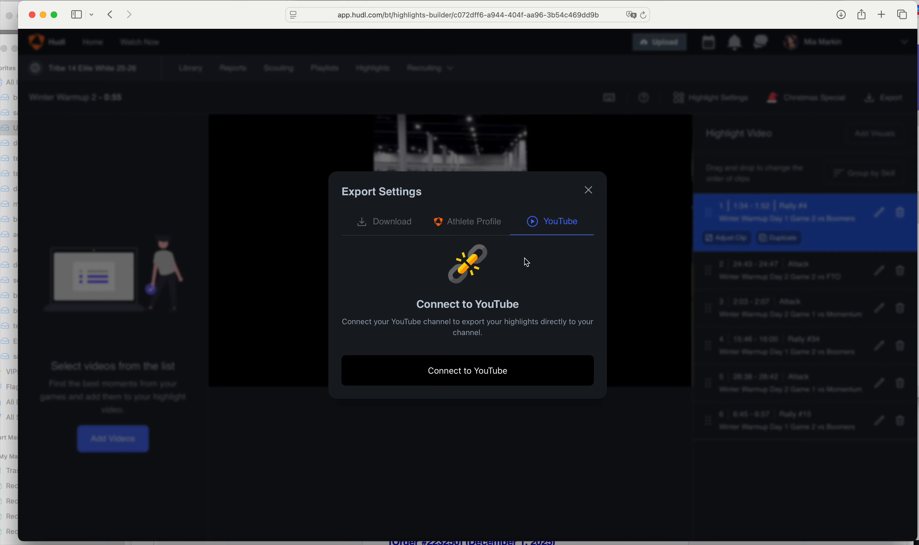
{"action": "left_click", "coordinate": [391, 223]}
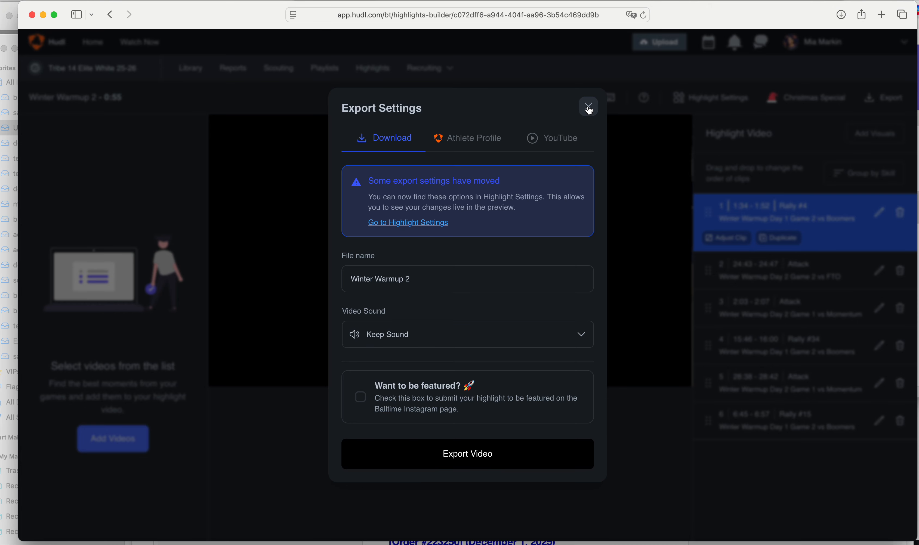
{"action": "left_click", "coordinate": [469, 144]}
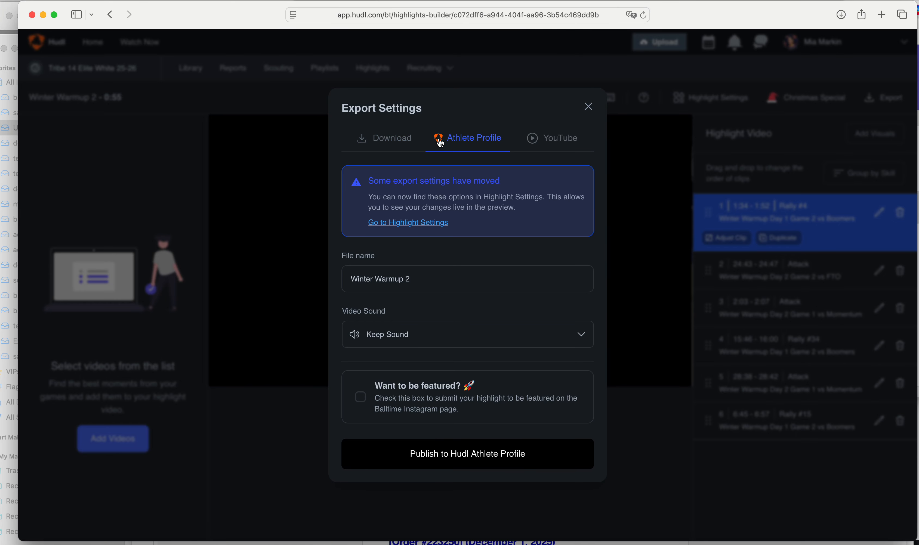
{"action": "left_click", "coordinate": [588, 105]}
{"action": "left_click", "coordinate": [805, 44]}
Go to Your Highlights on the athlete profile and scroll past the single Winter Warmup entry
{"action": "left_click", "coordinate": [824, 99]}
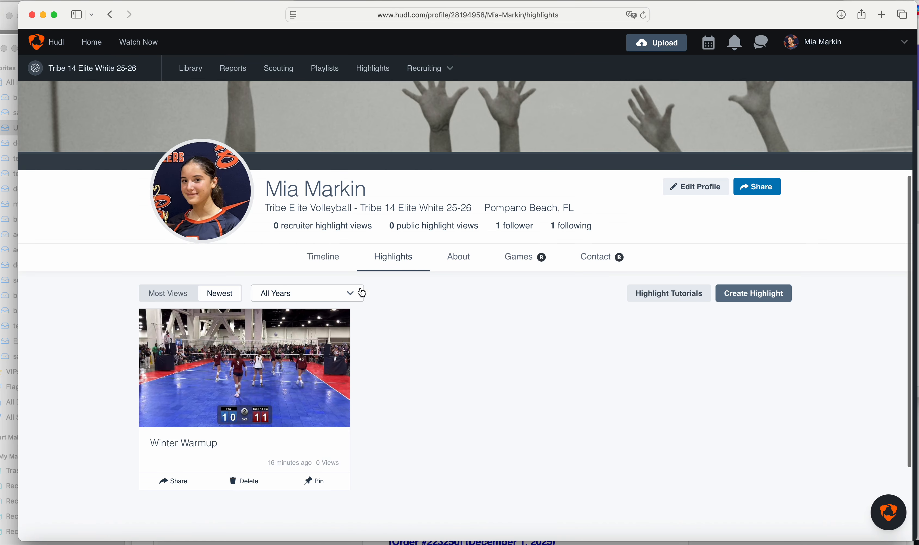
{"action": "scroll", "coordinate": [384, 367], "scroll_direction": "down", "scroll_amount": 2}
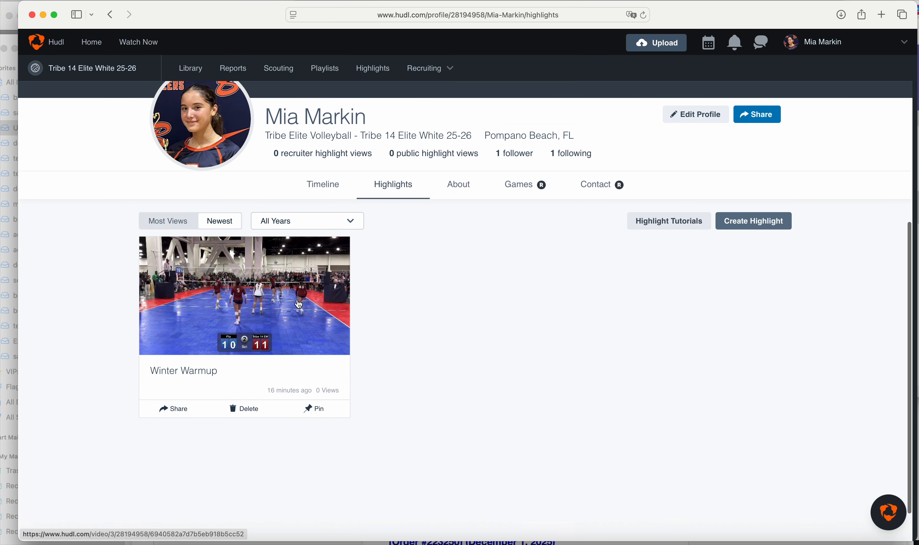
{"action": "scroll", "coordinate": [294, 298], "scroll_direction": "up", "scroll_amount": 5}
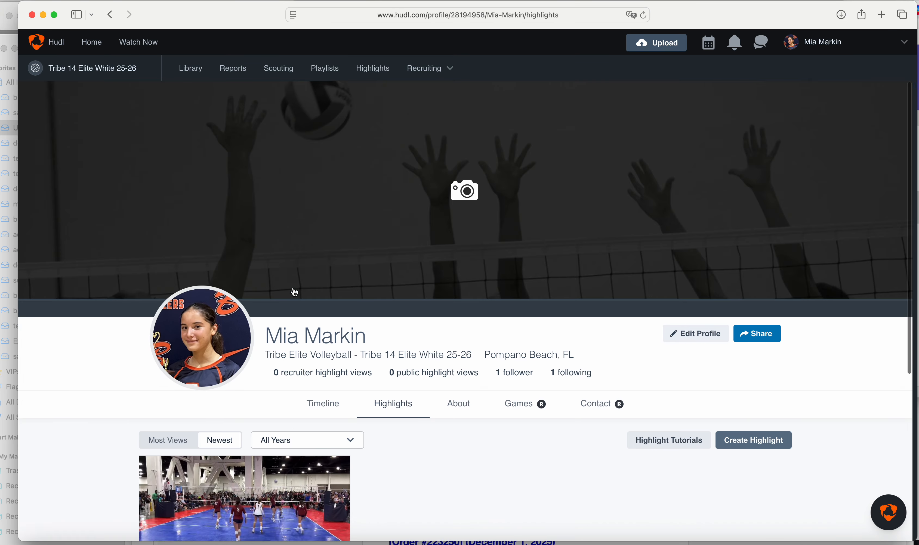